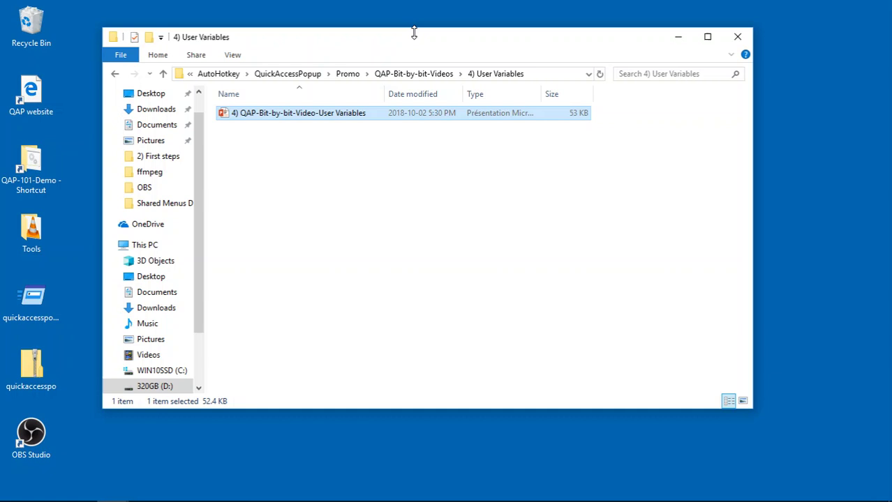
# Close the User Variables folder window and open Quick Access Popup's Settings from the popup menu
pyautogui.click(737, 36)
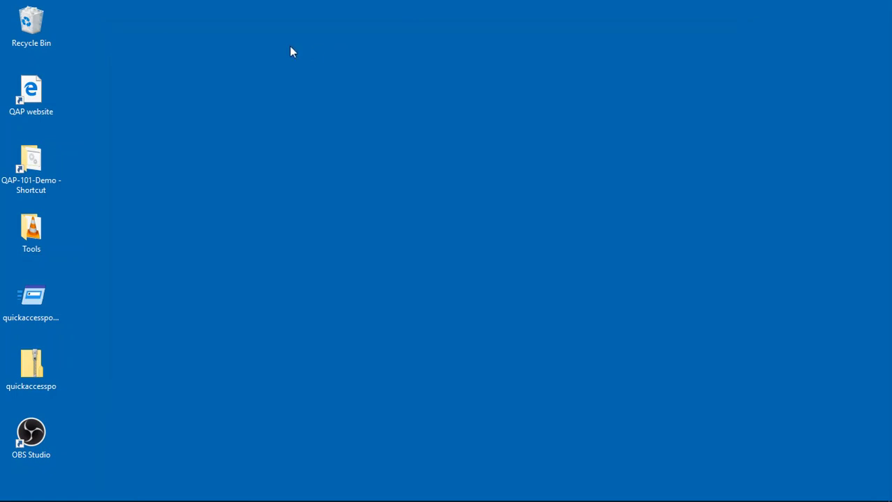
pyautogui.middleClick(213, 16)
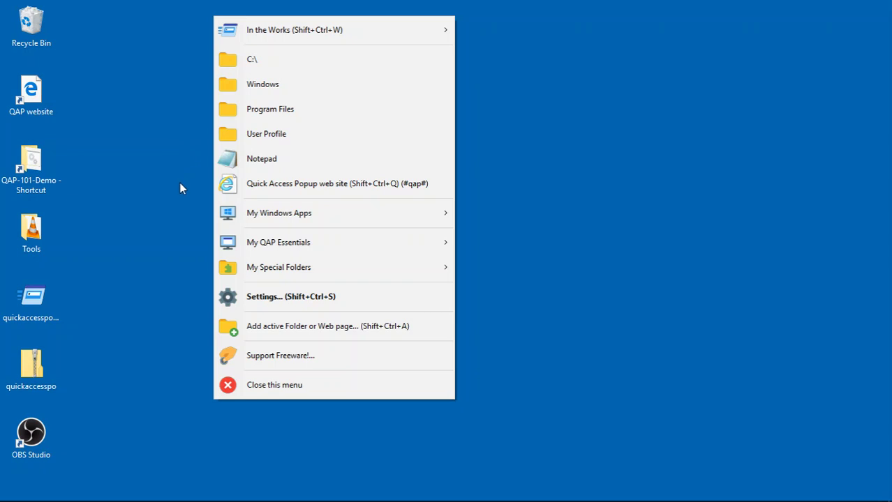
pyautogui.click(281, 296)
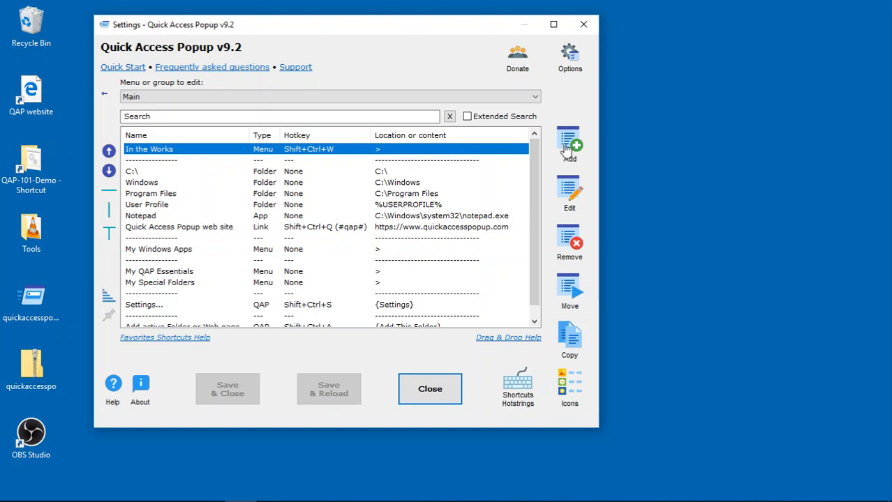
# Insert a separator at the top of the Main menu and start a new Document favorite
pyautogui.click(108, 190)
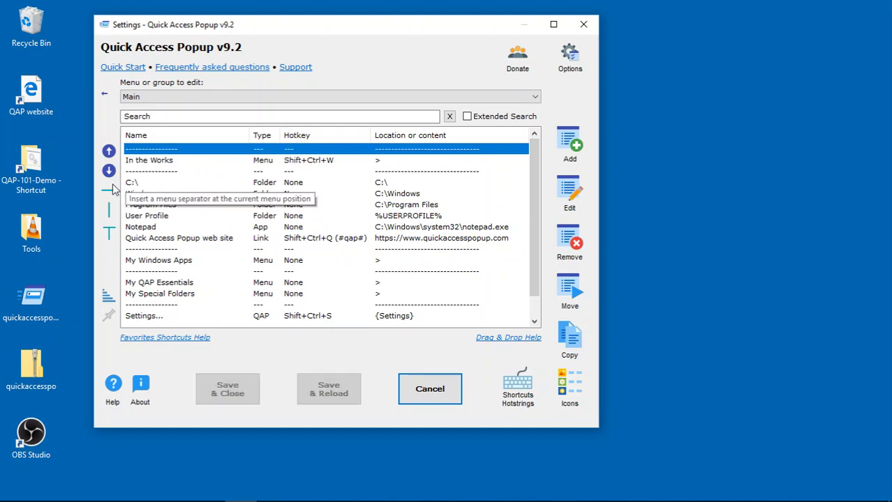
pyautogui.click(570, 145)
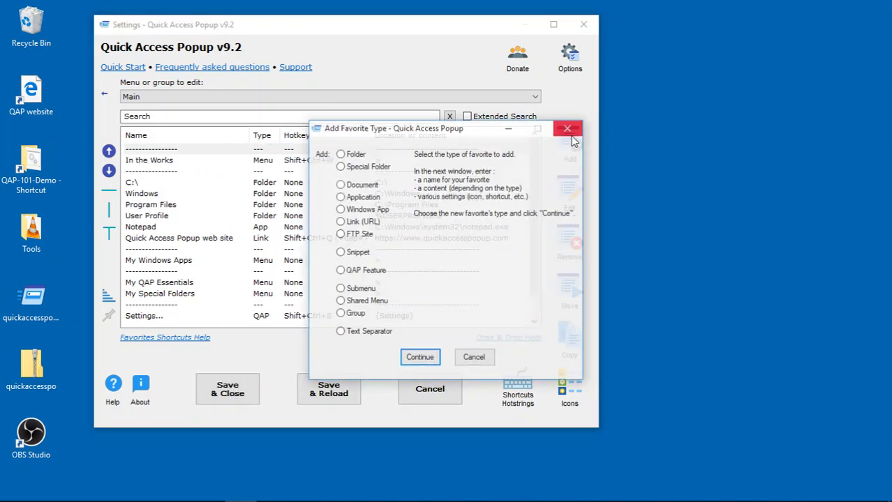
pyautogui.doubleClick(354, 184)
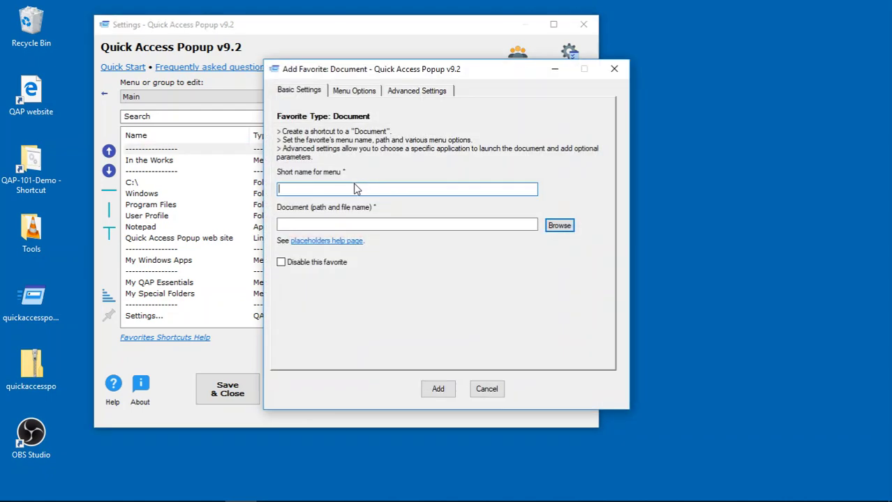
pyautogui.click(557, 226)
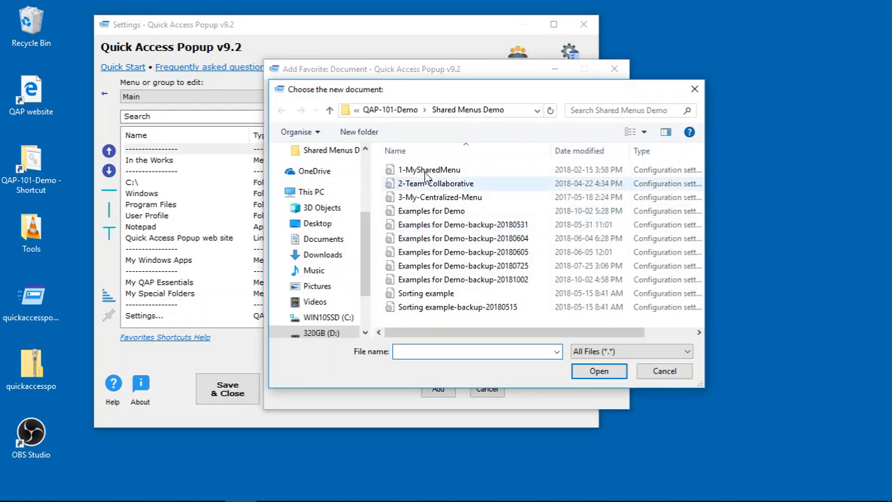
# Browse into D:\Dropbox\QAP-101-Demo\Shared Menus Demo and open the Very Long Path folder
pyautogui.scroll(-2, 365, 221)
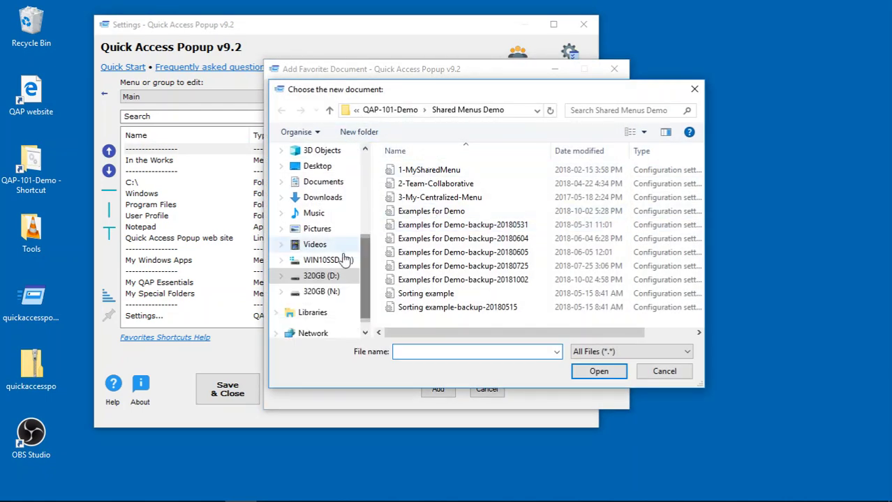
pyautogui.click(313, 279)
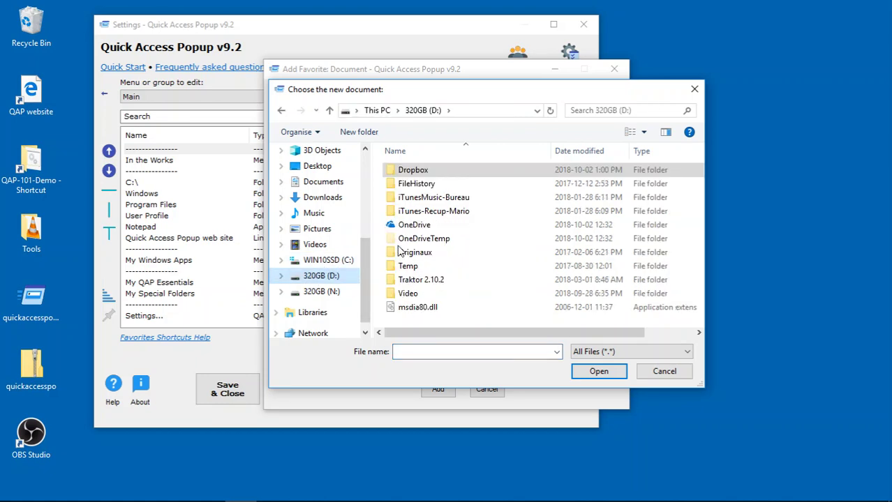
pyautogui.doubleClick(414, 173)
pyautogui.scroll(-3, 412, 266)
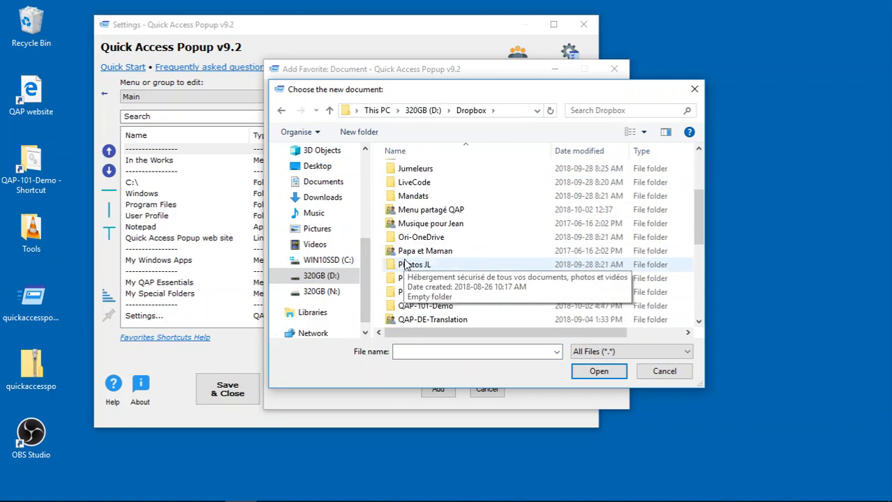
pyautogui.doubleClick(418, 305)
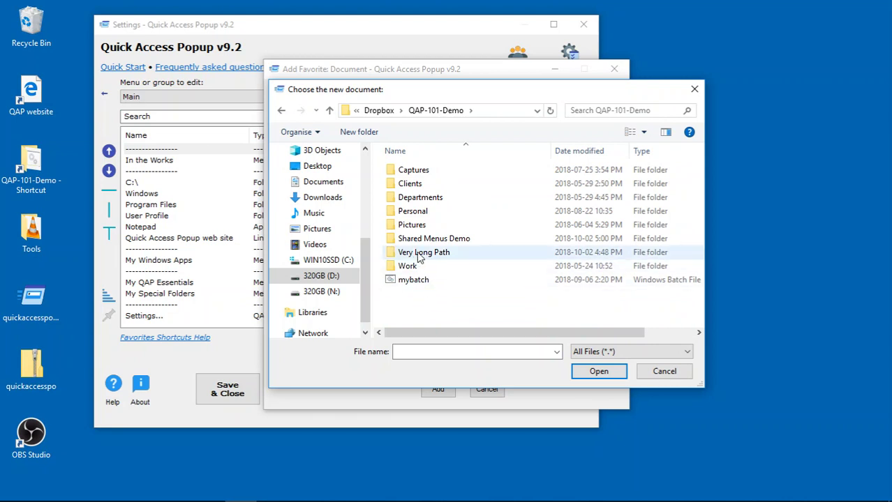
pyautogui.click(391, 242)
pyautogui.moveTo(391, 242)
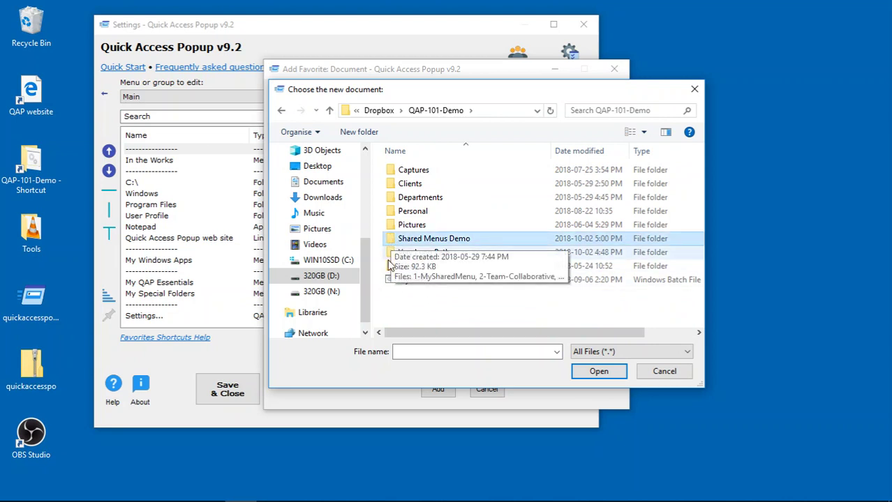
pyautogui.moveTo(394, 257)
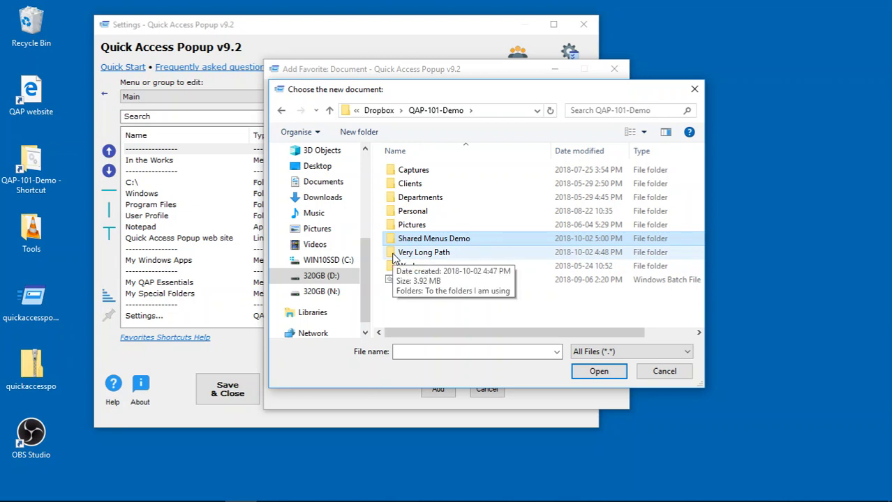
pyautogui.doubleClick(394, 255)
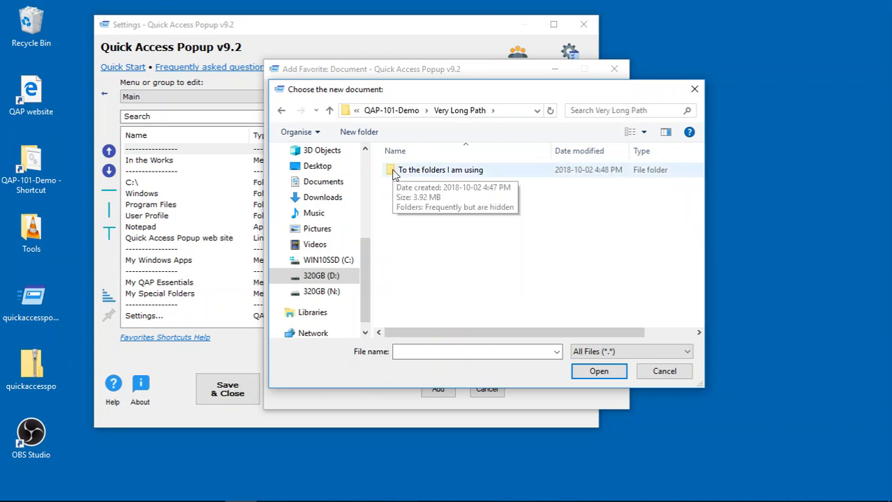
# Go down through the nested folders to Clients\ABC Inc\Projects\Project ABC and choose Status Report
pyautogui.doubleClick(394, 172)
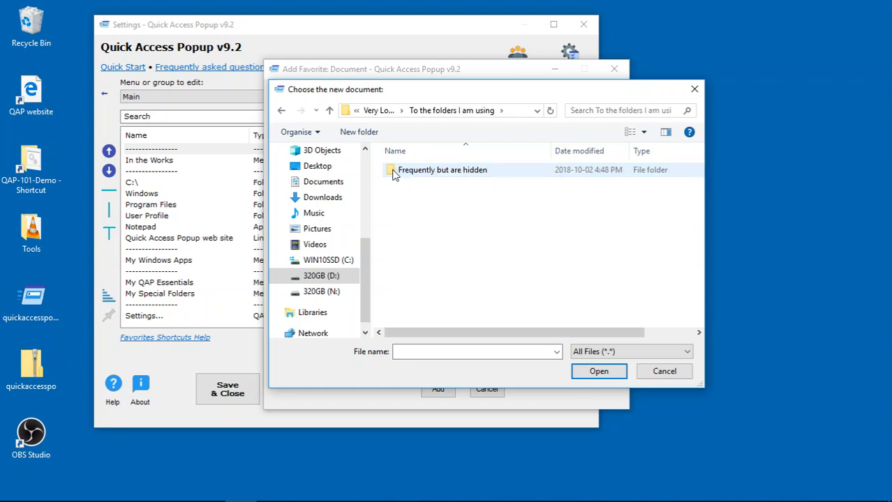
pyautogui.doubleClick(393, 172)
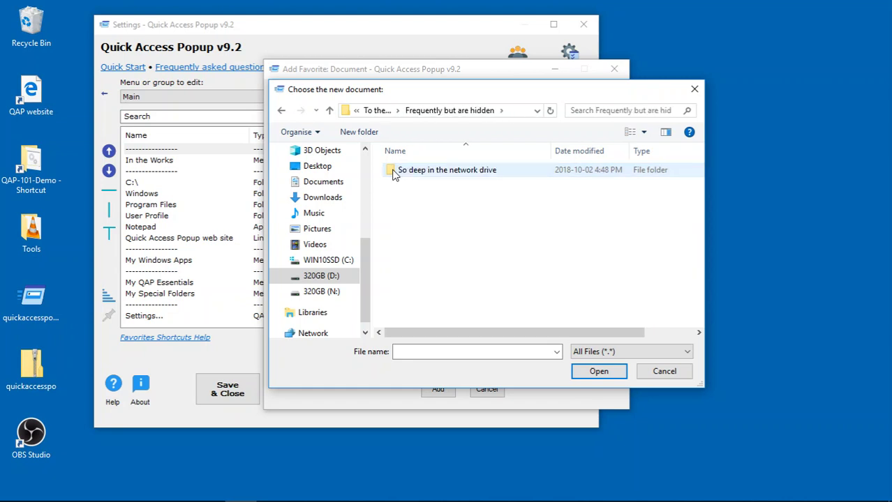
pyautogui.doubleClick(393, 172)
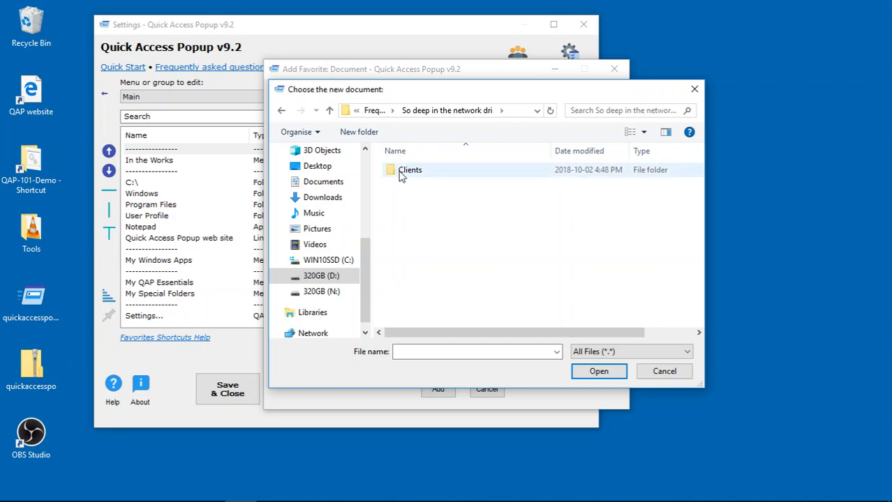
pyautogui.doubleClick(395, 171)
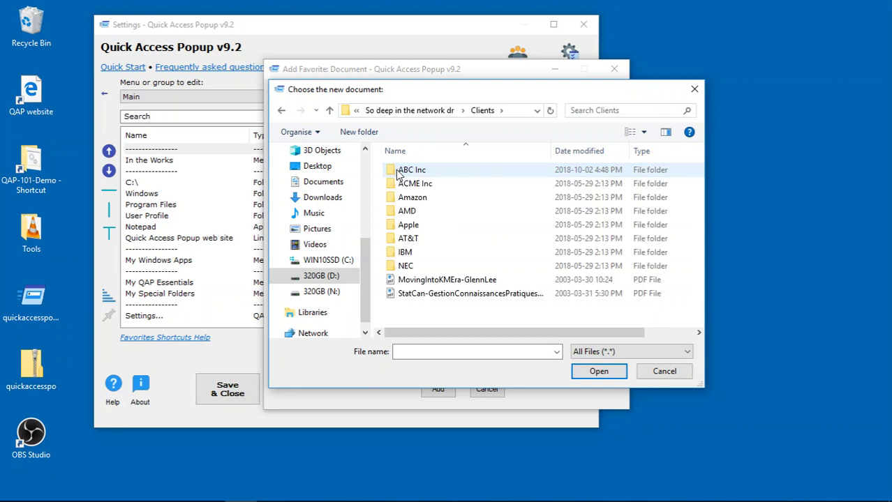
pyautogui.doubleClick(394, 172)
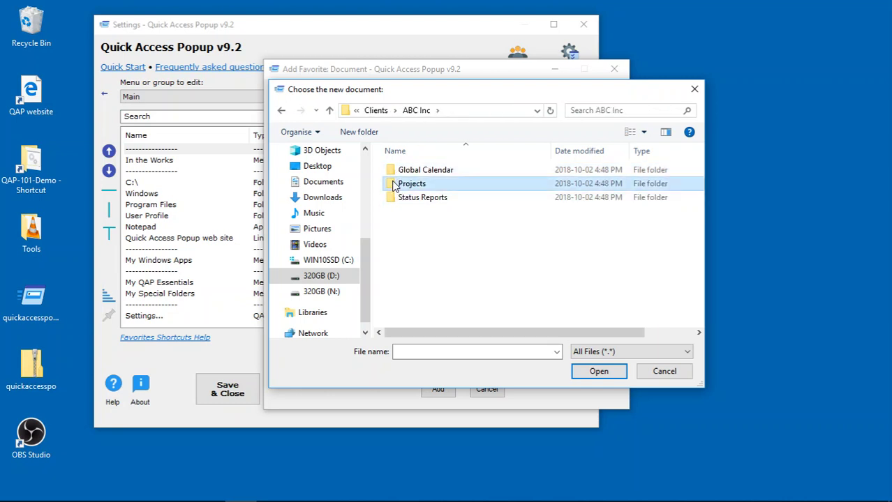
pyautogui.doubleClick(400, 185)
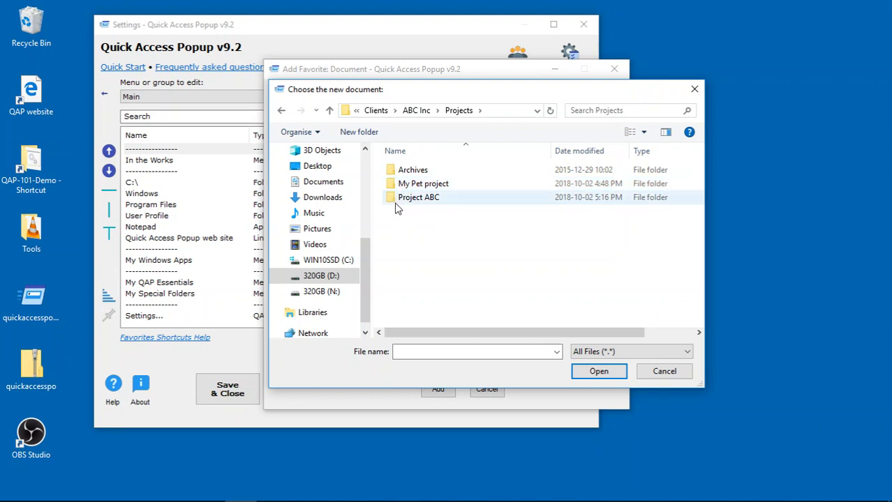
pyautogui.doubleClick(397, 201)
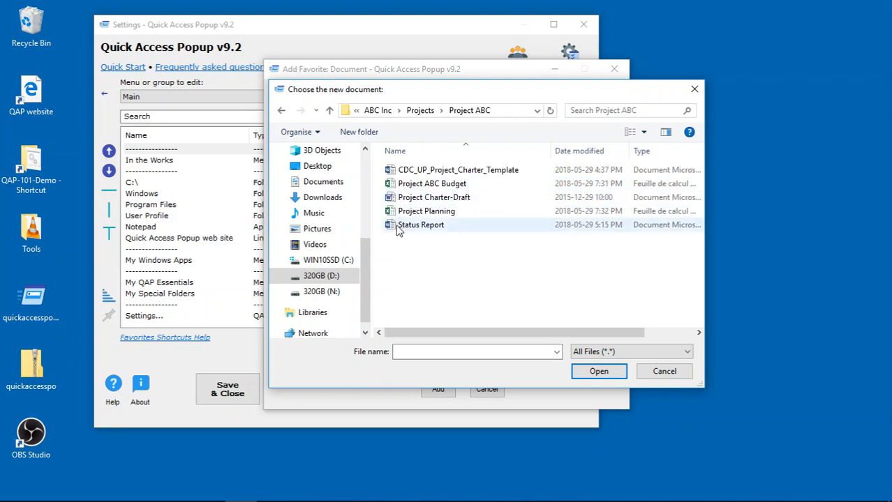
pyautogui.click(399, 226)
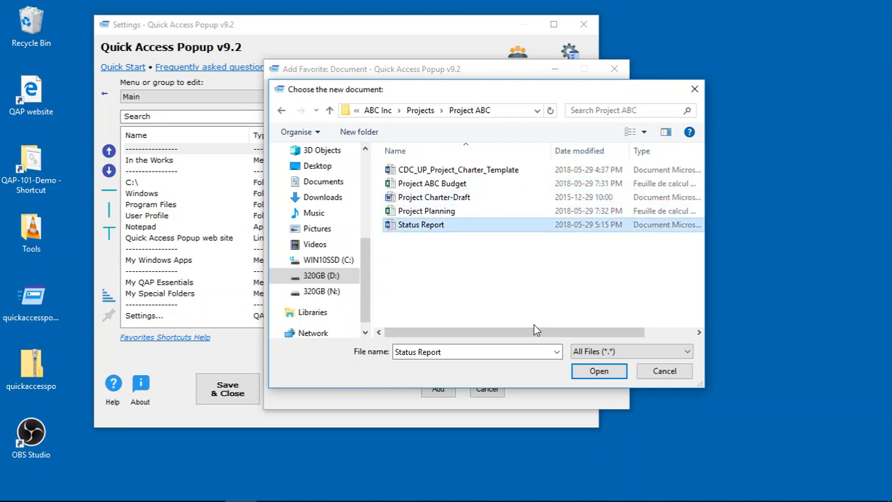
pyautogui.click(598, 372)
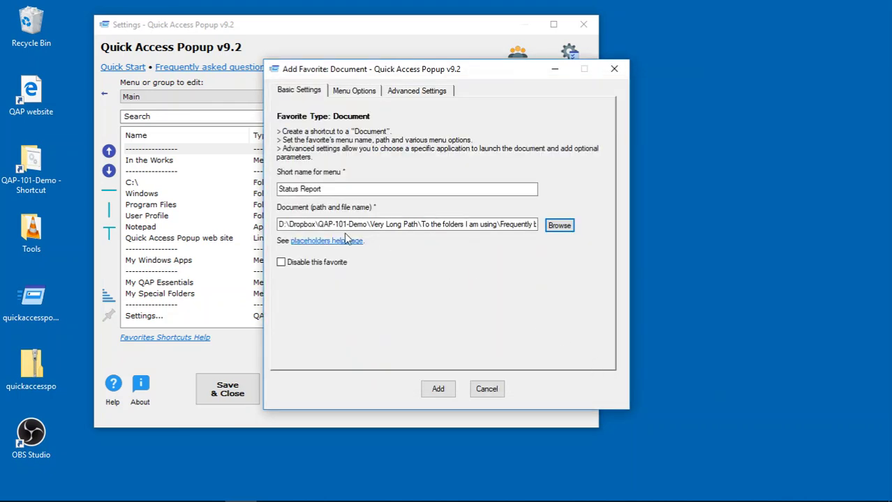
# Add the Status Report favorite, save and reload, then launch it from the popup menu
pyautogui.moveTo(278, 225); pyautogui.dragTo(553, 225)
pyautogui.click(435, 389)
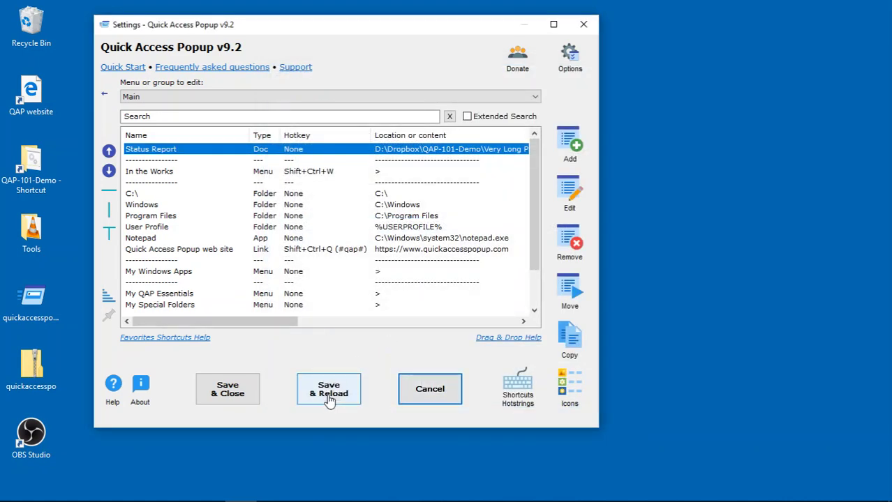
pyautogui.click(331, 394)
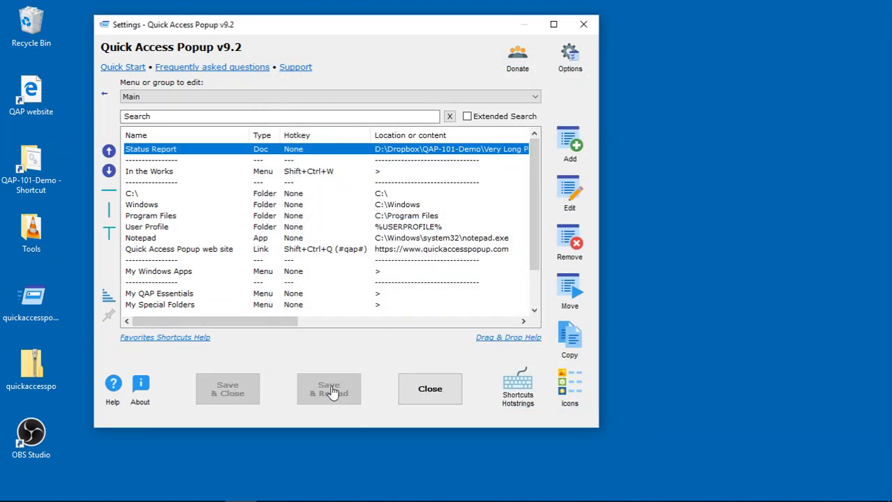
pyautogui.middleClick(260, 49)
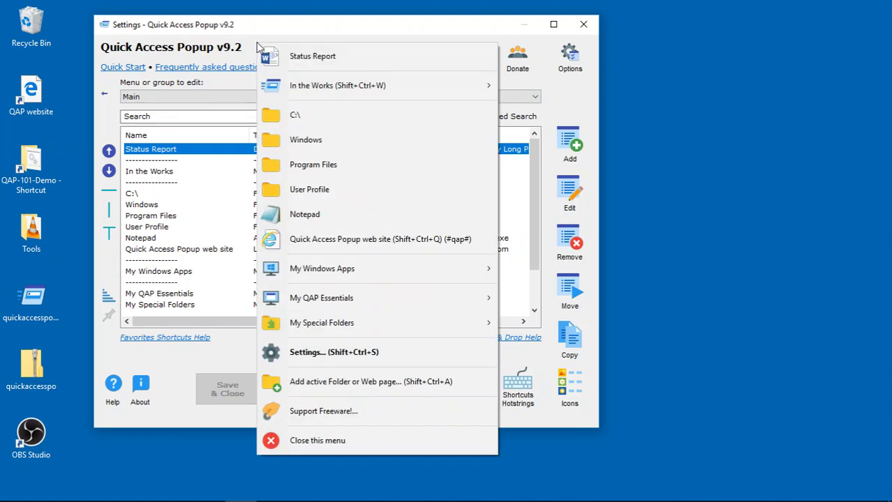
pyautogui.click(344, 57)
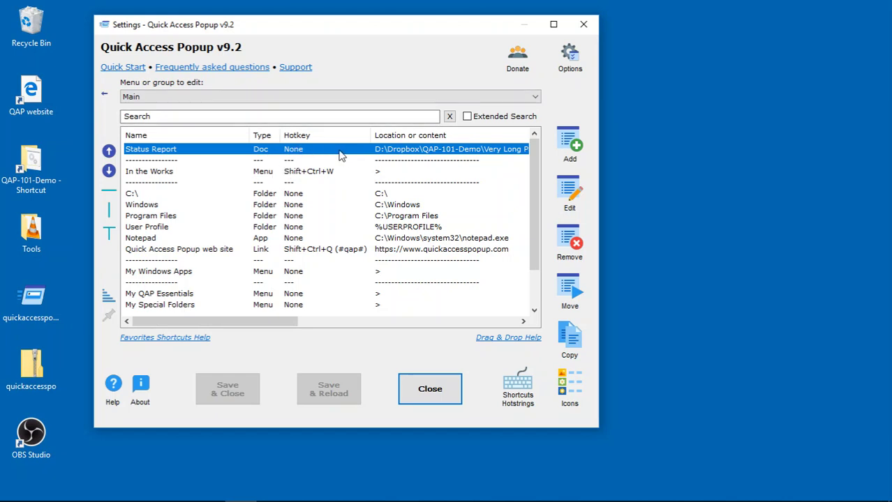
# In the Status Report favorite, delete the long D:\Dropbox...\Clients prefix from the document path
pyautogui.doubleClick(298, 154)
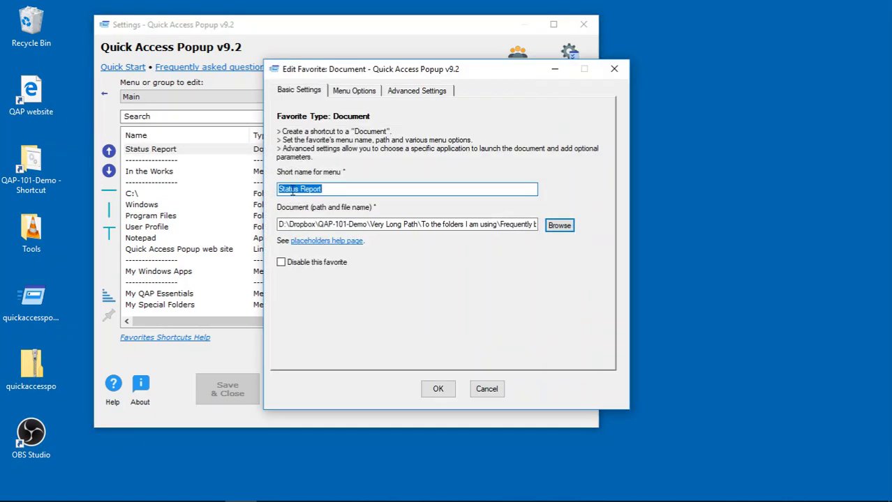
pyautogui.click(279, 224)
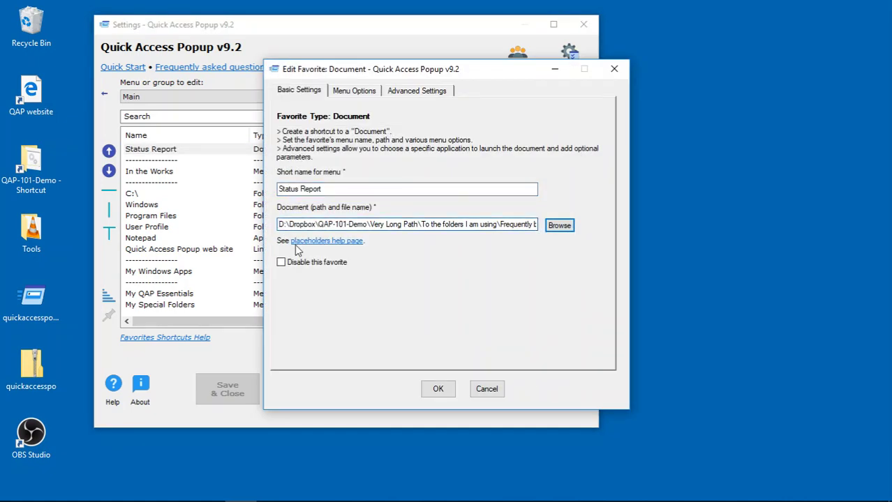
pyautogui.hotkey('shift', 'Right')
pyautogui.hotkey('shift', 'Right')
pyautogui.hotkey('shift', 'Right')
pyautogui.hotkey('shift', 'Right')
pyautogui.hotkey('shift', 'Right')
pyautogui.hotkey('shift', 'Right')
pyautogui.hotkey('shift', 'Right')
pyautogui.hotkey('shift', 'Right')
pyautogui.hotkey('shift', 'Right')
pyautogui.hotkey('shift', 'Right')
pyautogui.hotkey('shift', 'Right')
pyautogui.hotkey('shift', 'Right')
pyautogui.hotkey('shift', 'Right')
pyautogui.hotkey('shift', 'Right')
pyautogui.hotkey('shift', 'Right')
pyautogui.hotkey('shift', 'Right')
pyautogui.hotkey('shift', 'Right')
pyautogui.hotkey('shift', 'Right')
pyautogui.hotkey('shift', 'Right')
pyautogui.hotkey('shift', 'Right')
pyautogui.hotkey('shift', 'Right')
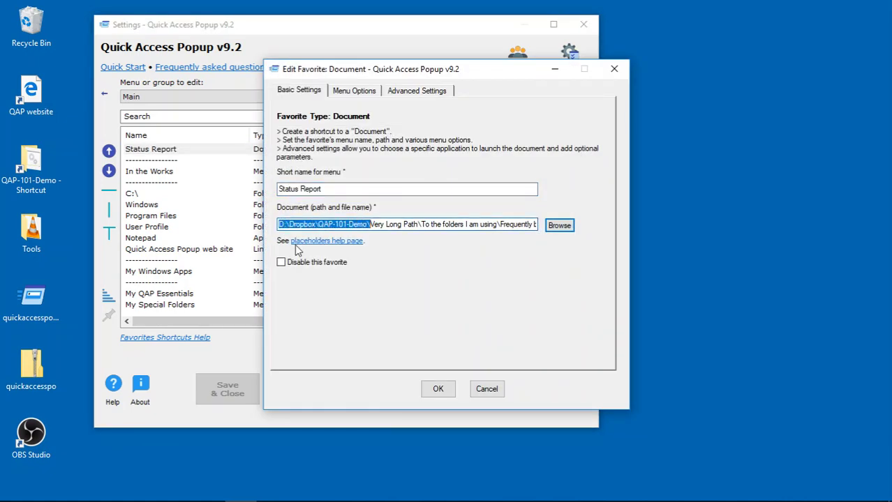
pyautogui.hotkey('shift', 'End')
pyautogui.press('Delete')
pyautogui.hotkey('ctrl', 'z')
pyautogui.hotkey('shift', 'Right')
pyautogui.hotkey('shift', 'Right')
pyautogui.hotkey('shift', 'Right')
pyautogui.hotkey('shift', 'Right')
pyautogui.hotkey('shift', 'Right')
pyautogui.hotkey('shift', 'Right')
pyautogui.hotkey('shift', 'Right')
pyautogui.hotkey('shift', 'Right')
pyautogui.hotkey('shift', 'Right')
pyautogui.hotkey('shift', 'Right')
pyautogui.hotkey('shift', 'Right')
pyautogui.hotkey('shift', 'Right')
pyautogui.hotkey('shift', 'Right')
pyautogui.hotkey('shift', 'Right')
pyautogui.hotkey('shift', 'Right')
pyautogui.hotkey('shift', 'Right')
pyautogui.hotkey('shift', 'Right')
pyautogui.hotkey('shift', 'Right')
pyautogui.hotkey('shift', 'Right')
pyautogui.hotkey('shift', 'Right')
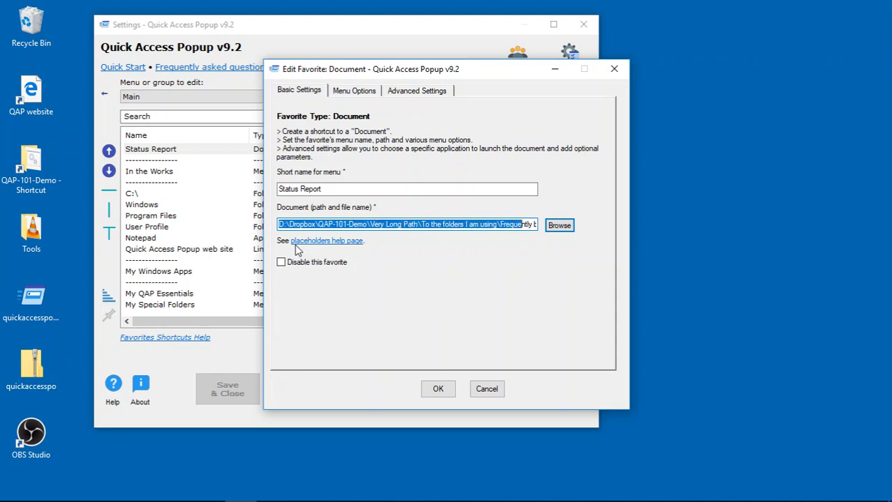
pyautogui.hotkey('shift', 'Right')
pyautogui.hotkey('shift', 'Right')
pyautogui.hotkey('shift', 'Right')
pyautogui.hotkey('shift', 'Right')
pyautogui.hotkey('shift', 'Right')
pyautogui.hotkey('shift', 'Right')
pyautogui.hotkey('shift', 'Right')
pyautogui.hotkey('shift', 'Right')
pyautogui.hotkey('shift', 'Right')
pyautogui.hotkey('shift', 'Right')
pyautogui.hotkey('shift', 'Right')
pyautogui.hotkey('shift', 'Right')
pyautogui.hotkey('shift', 'Right')
pyautogui.hotkey('shift', 'Right')
pyautogui.hotkey('shift', 'Right')
pyautogui.hotkey('shift', 'Right')
pyautogui.hotkey('shift', 'Right')
pyautogui.hotkey('shift', 'Right')
pyautogui.hotkey('shift', 'Right')
pyautogui.hotkey('shift', 'Right')
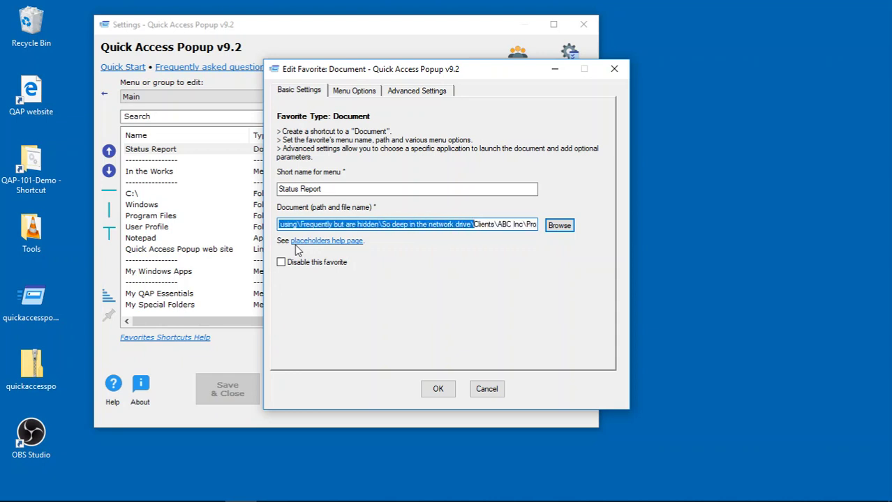
pyautogui.hotkey('shift', 'Left')
pyautogui.hotkey('shift', 'Left')
pyautogui.hotkey('shift', 'Left')
pyautogui.hotkey('shift', 'Left')
pyautogui.hotkey('shift', 'Left')
pyautogui.hotkey('shift', 'Left')
pyautogui.hotkey('shift', 'Left')
pyautogui.hotkey('shift', 'Left')
pyautogui.hotkey('shift', 'Left')
pyautogui.hotkey('shift', 'Left')
pyautogui.hotkey('shift', 'Left')
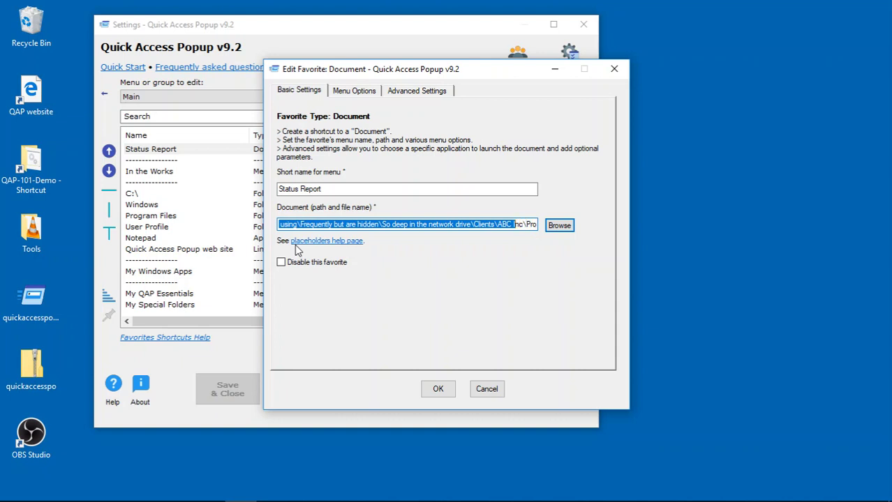
pyautogui.hotkey('shift', 'Left')
pyautogui.press('Delete')
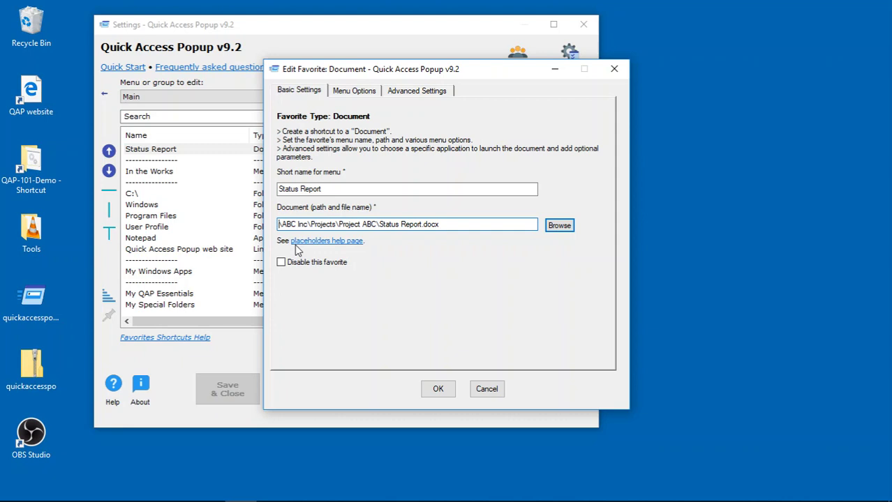
# Put {Clients} where the deleted prefix was and confirm the edited favorite
pyautogui.write('{Clients')
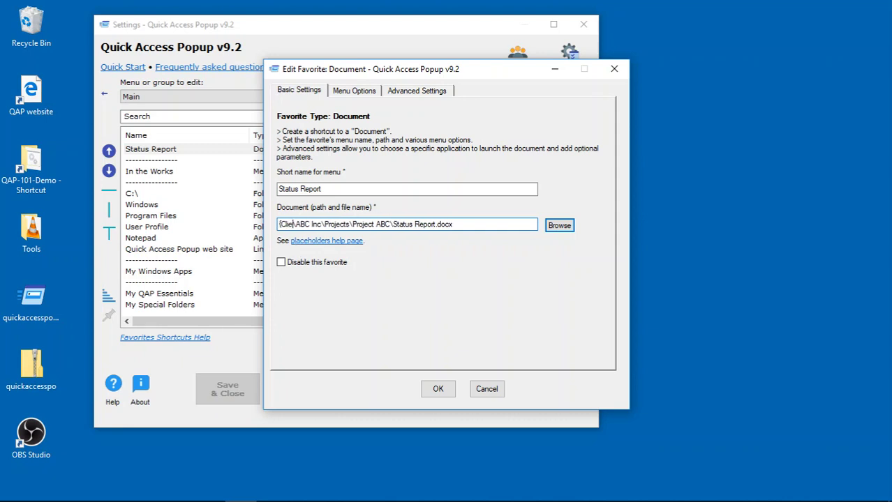
pyautogui.write('}')
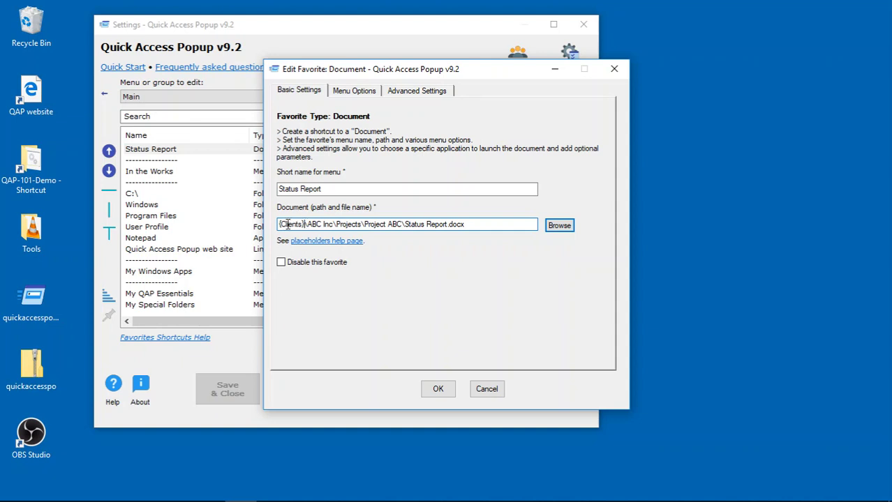
pyautogui.moveTo(305, 225); pyautogui.dragTo(271, 226)
pyautogui.click(300, 226)
pyautogui.click(421, 391)
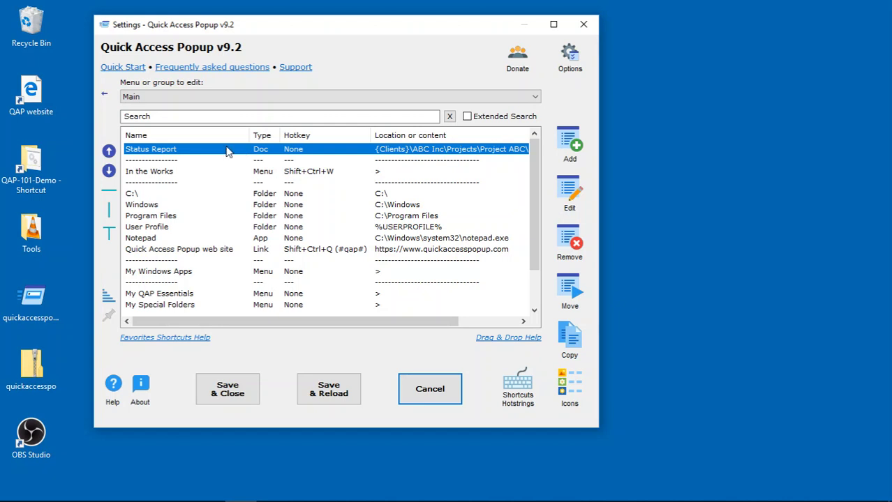
# Open the User Variables editor from the More page of Quick Access Popup Options
pyautogui.click(569, 55)
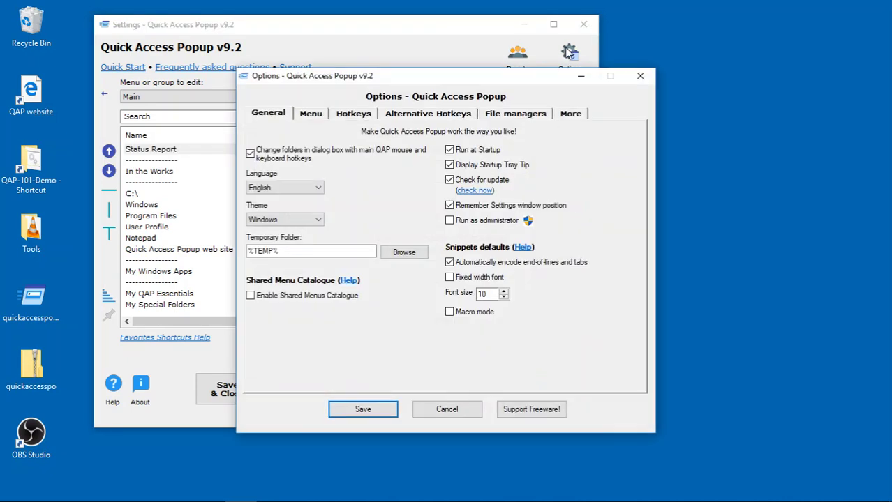
pyautogui.click(571, 115)
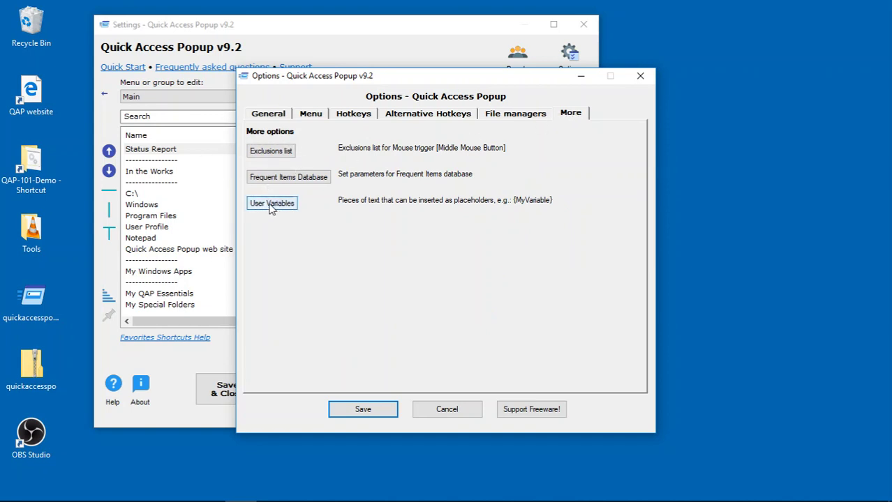
pyautogui.click(270, 210)
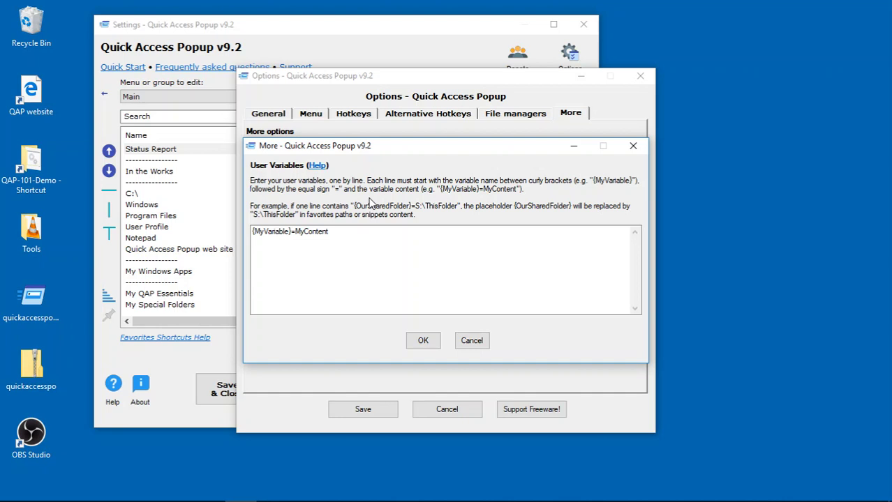
# Rename MyVariable to Clients, paste the Dropbox Clients path as its value, and save options
pyautogui.click(286, 232)
pyautogui.moveTo(286, 231); pyautogui.dragTo(257, 236)
pyautogui.press('BackSpace')
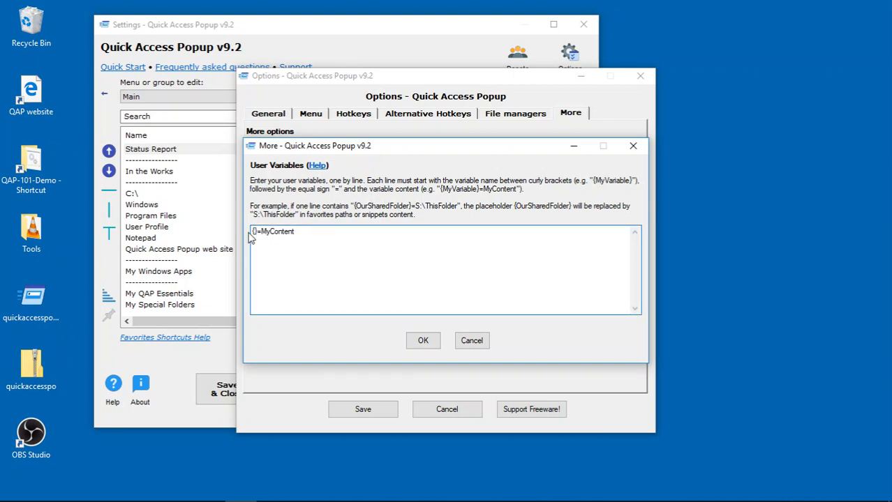
pyautogui.write('Client')
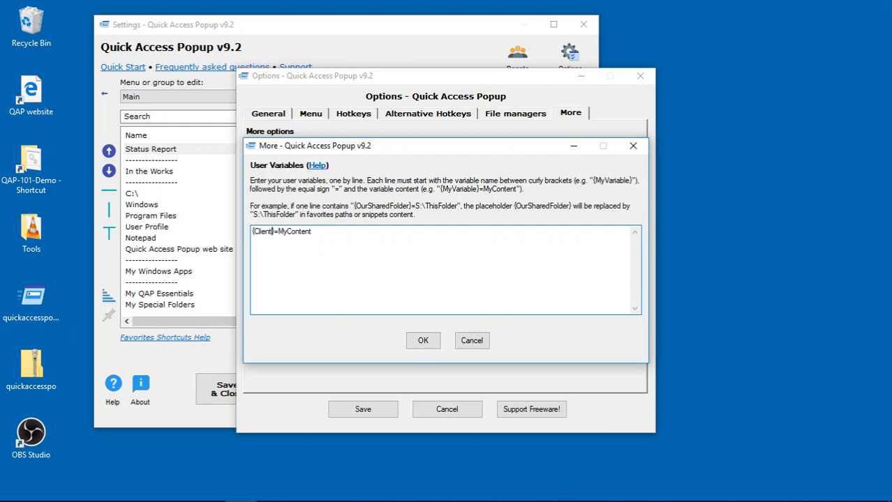
pyautogui.write('s')
pyautogui.moveTo(281, 231); pyautogui.dragTo(316, 231)
pyautogui.press('BackSpace')
pyautogui.write('D:\\Dropbox\\QAP-101-Demo\\Very Long Path\\To the folders I am using\\Frequently but are hidden\\So deep in the network drive\\Clients')
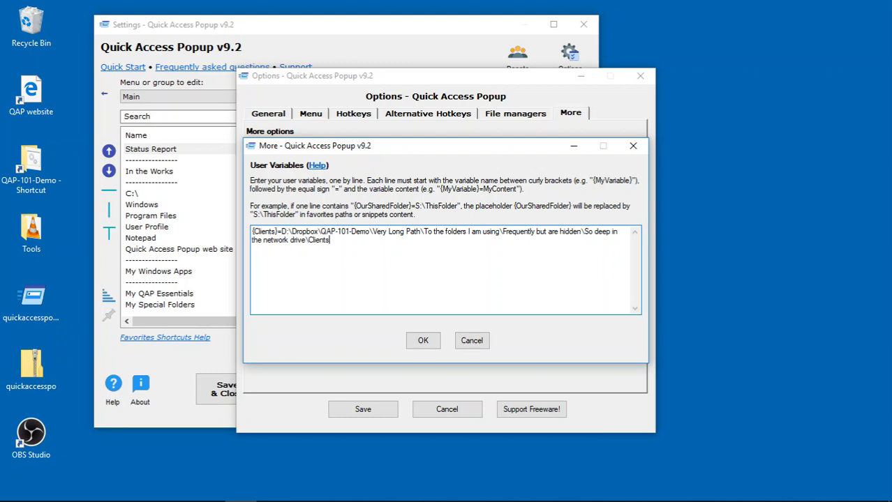
pyautogui.click(422, 340)
pyautogui.click(381, 410)
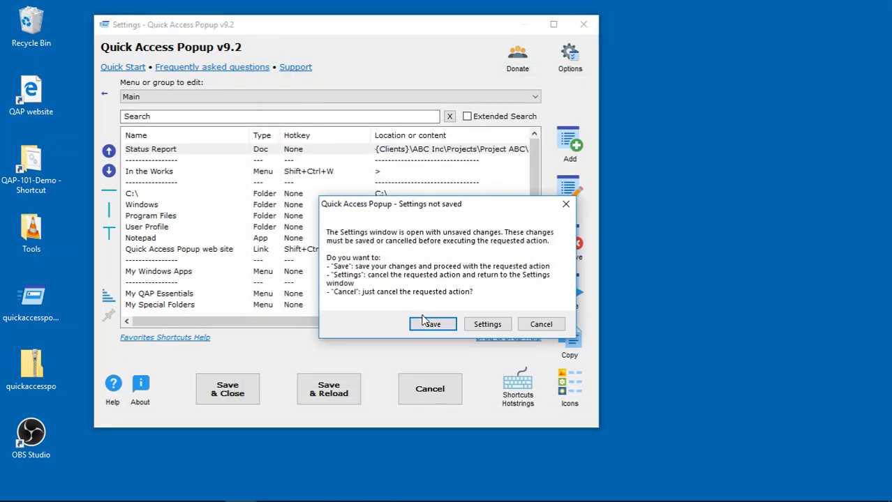
# Save the pending settings and launch the {Clients}-based Status Report from the popup menu
pyautogui.click(434, 324)
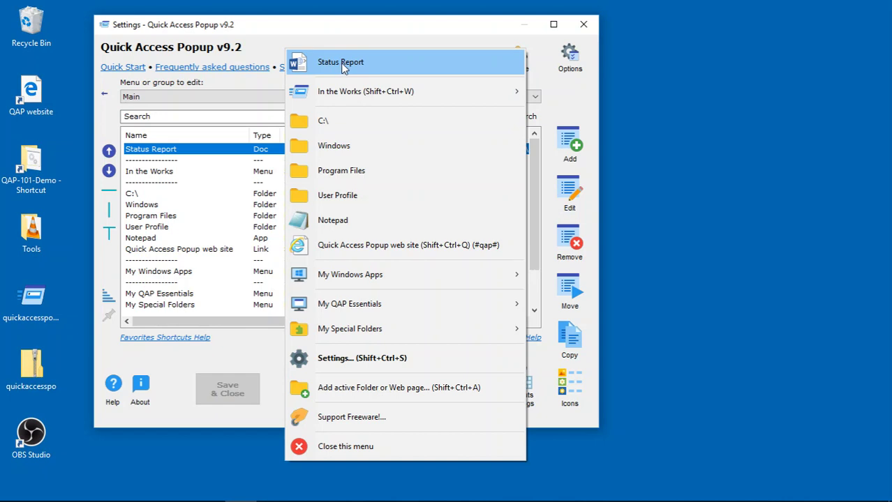
pyautogui.click(341, 63)
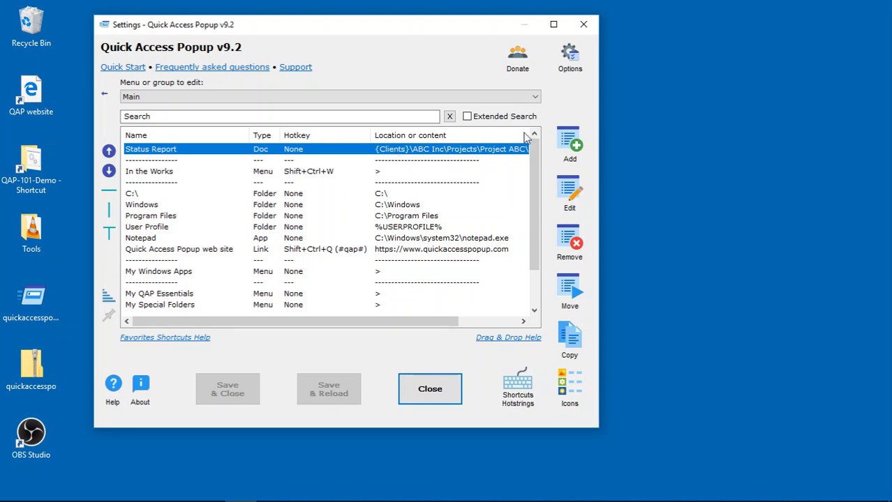
# Add a Folder favorite named 'Clients Root' with the location {Clients}
pyautogui.click(570, 144)
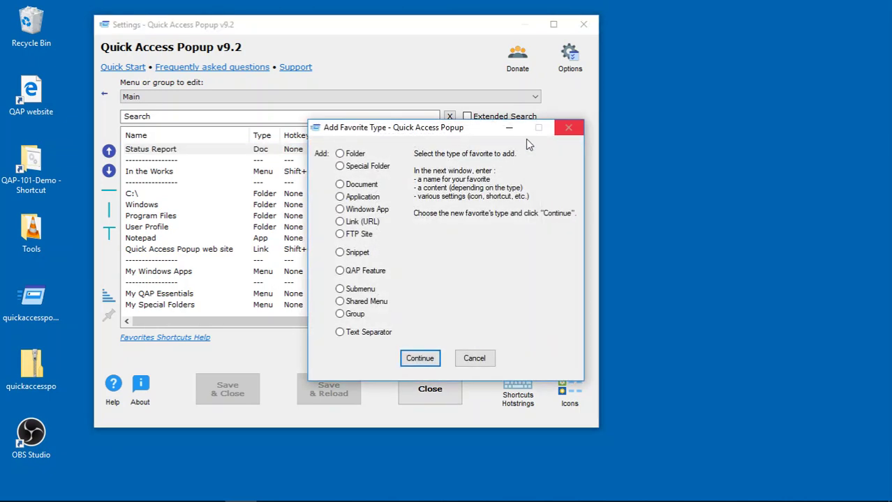
pyautogui.click(352, 154)
pyautogui.doubleClick(352, 155)
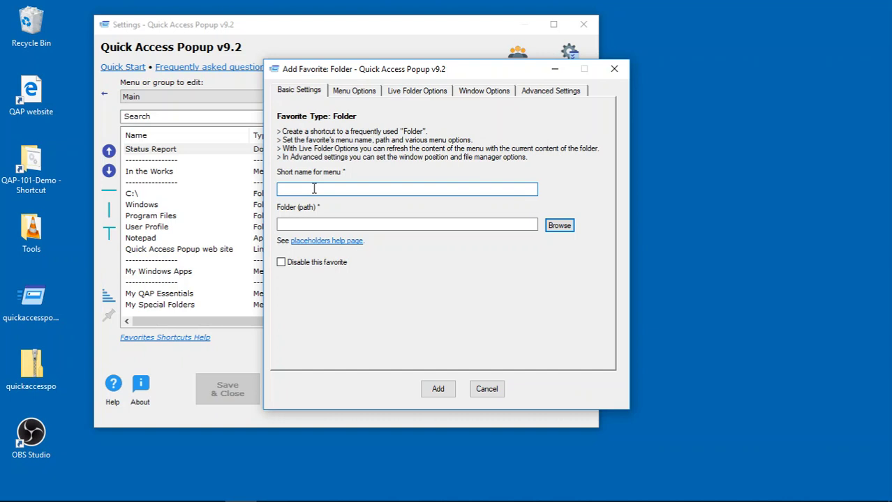
pyautogui.write('Clients Root')
pyautogui.click(327, 222)
pyautogui.write('{')
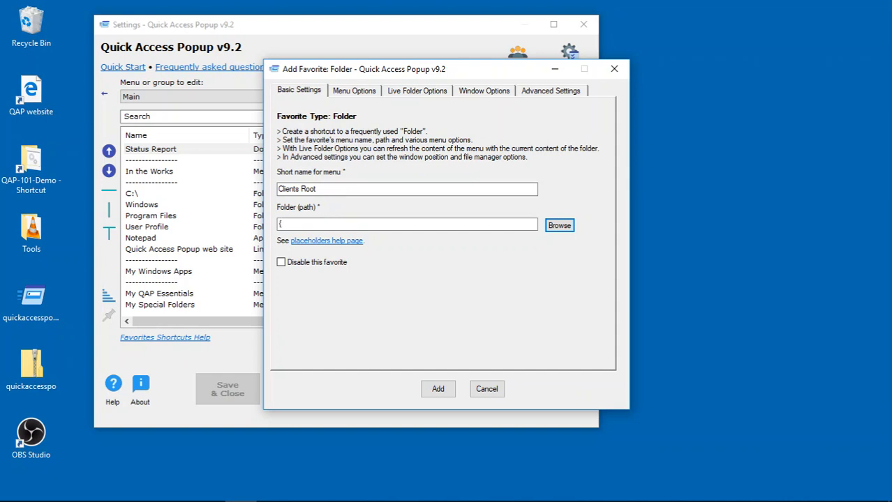
pyautogui.write('Clients}')
pyautogui.click(435, 389)
pyautogui.click(340, 399)
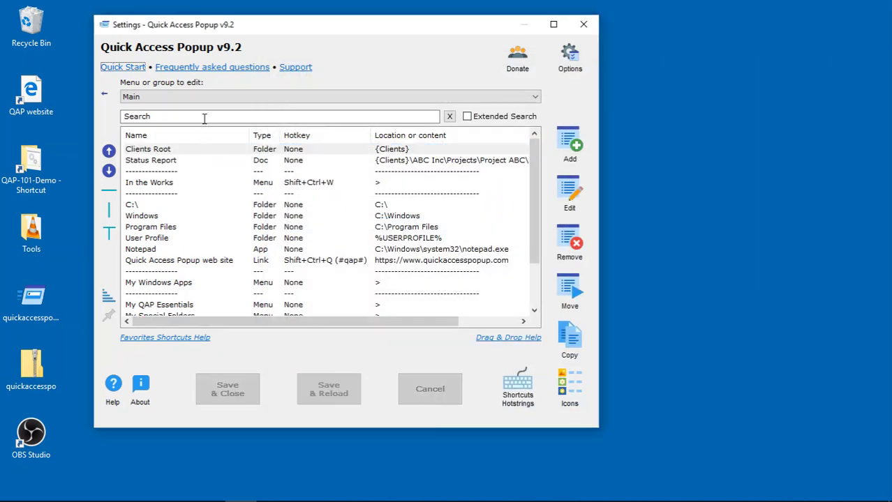
pyautogui.middleClick(264, 38)
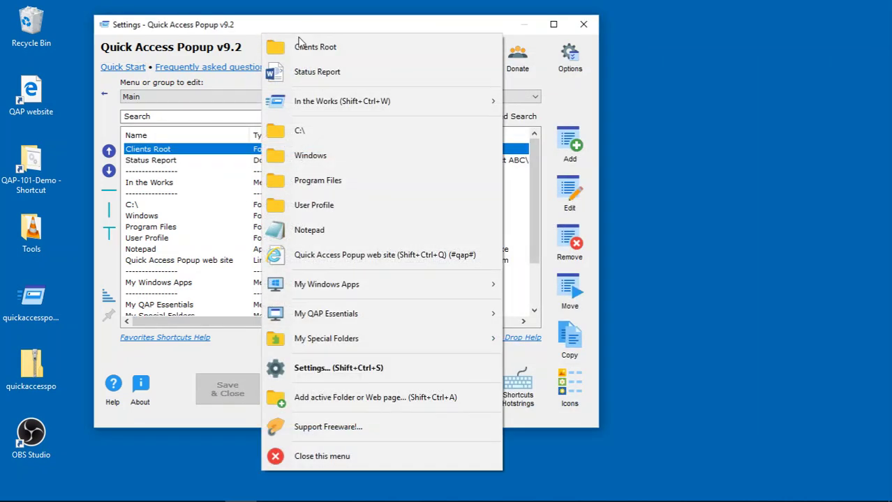
pyautogui.click(344, 47)
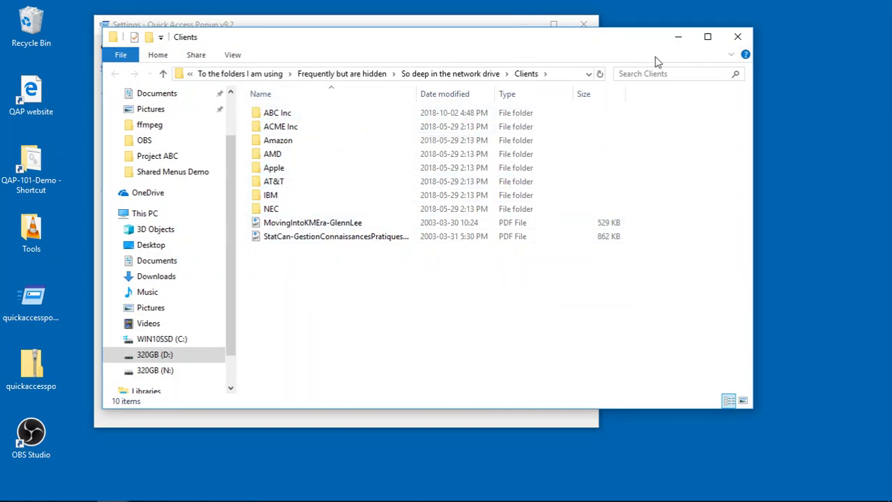
pyautogui.click(738, 40)
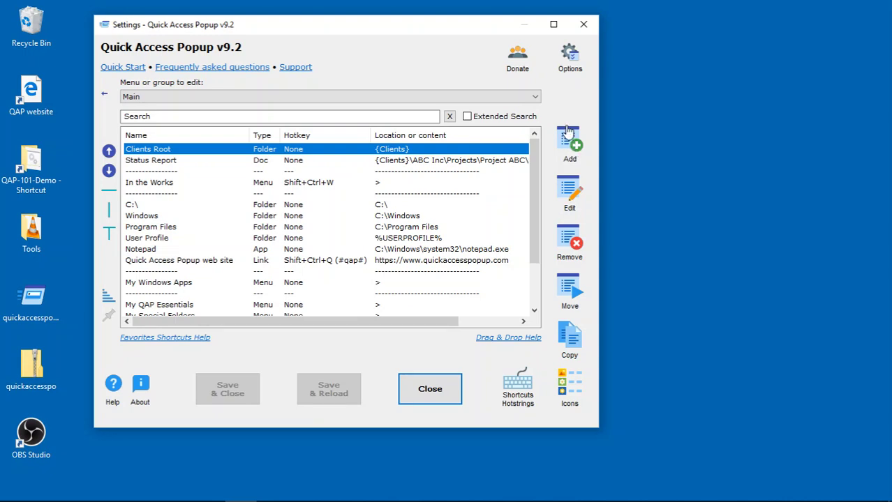
# Start a new Shared Menu favorite and browse for its settings file
pyautogui.click(567, 142)
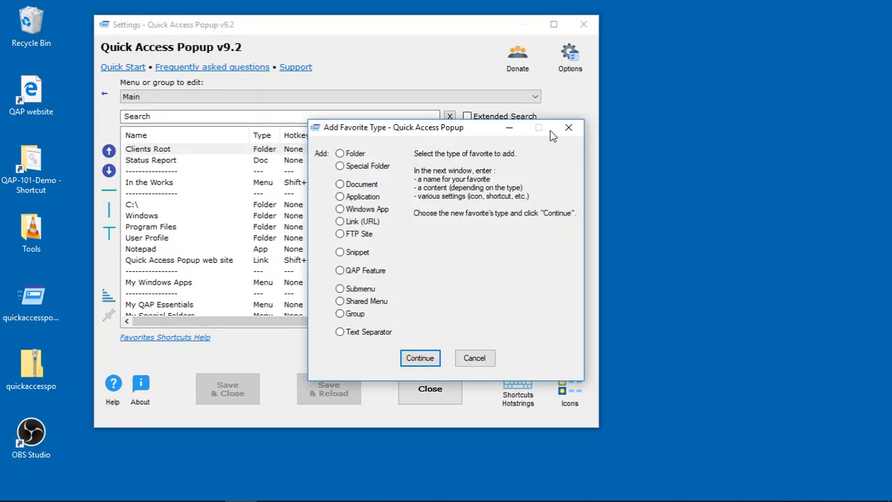
pyautogui.click(363, 302)
pyautogui.click(419, 358)
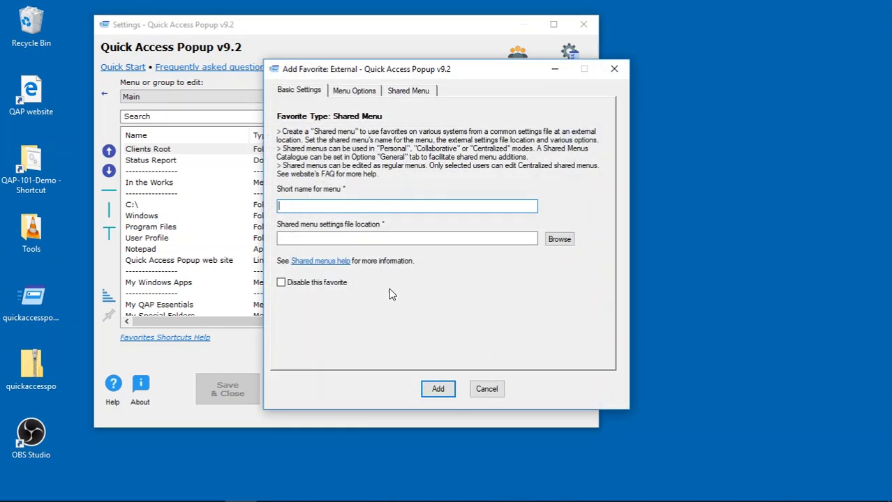
pyautogui.click(564, 243)
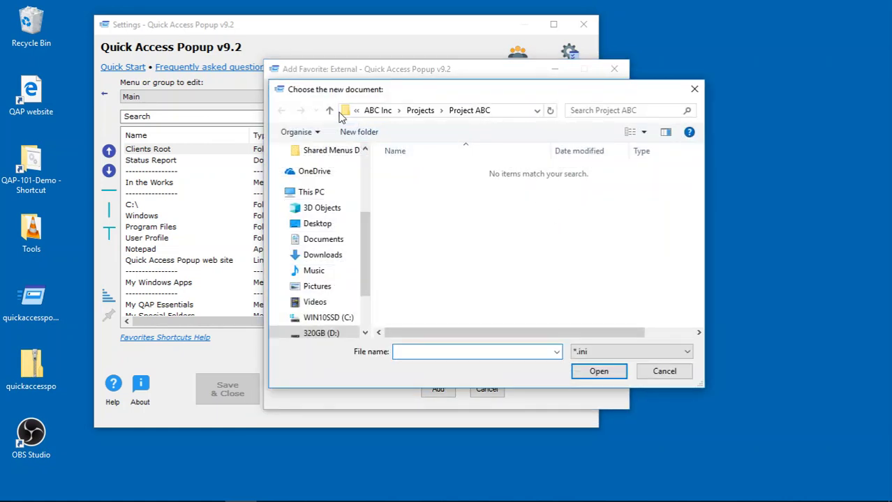
# Go up to Dropbox\QAP-101-Demo\Shared Menus Demo and choose Examples for Demo.ini
pyautogui.click(330, 112)
pyautogui.click(329, 111)
pyautogui.click(329, 112)
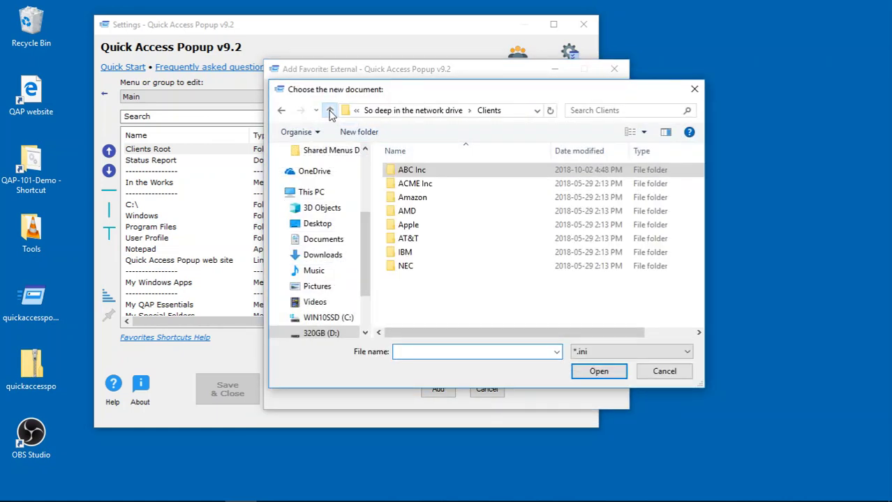
pyautogui.click(329, 111)
pyautogui.click(329, 112)
pyautogui.click(329, 112)
pyautogui.click(329, 111)
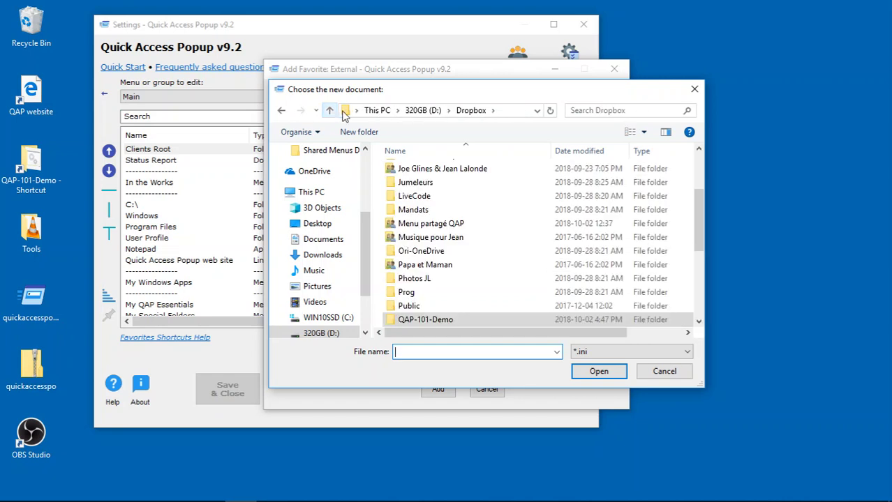
pyautogui.click(281, 111)
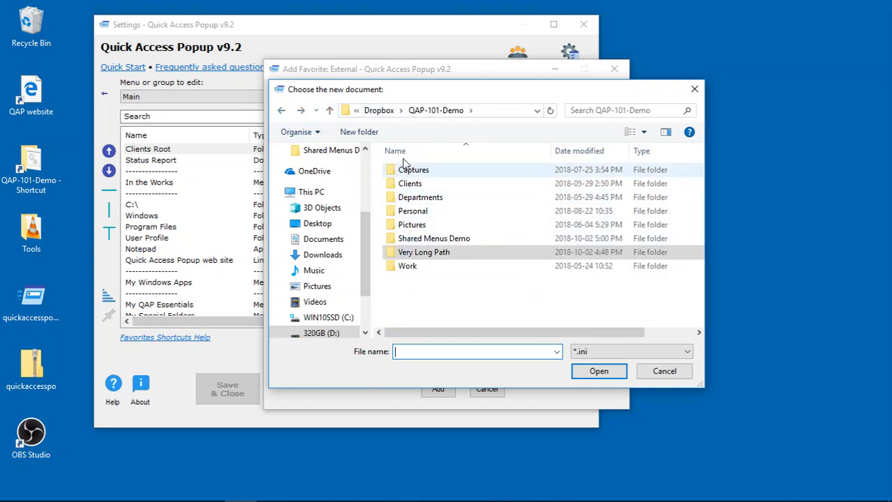
pyautogui.doubleClick(393, 241)
pyautogui.click(410, 215)
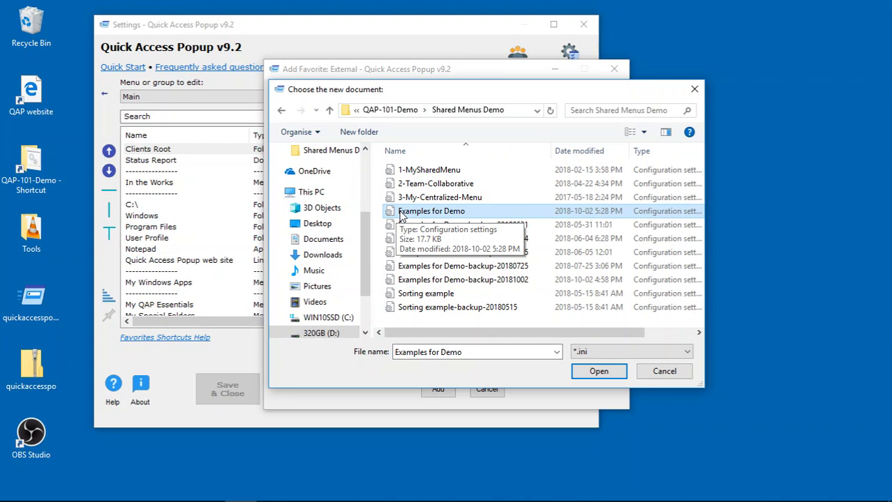
pyautogui.click(599, 372)
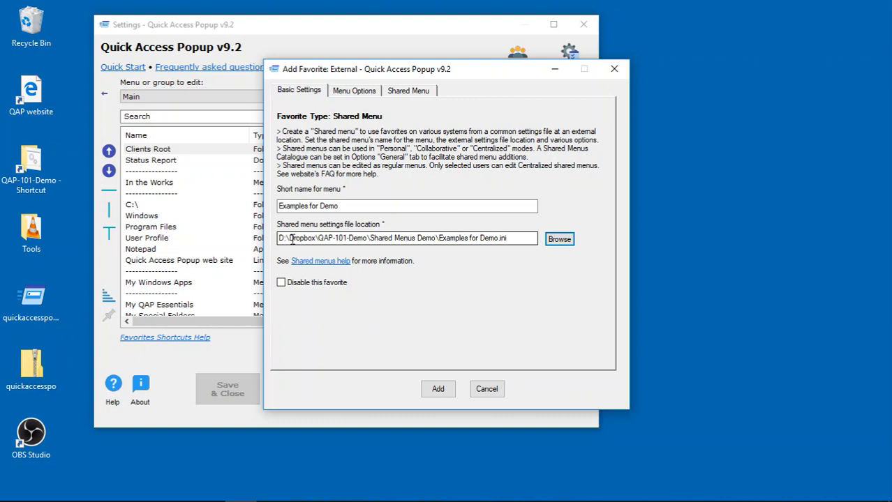
# Add the Examples for Demo shared menu with a separator above Clients Root, save, and view the popup menu
pyautogui.moveTo(278, 237); pyautogui.dragTo(436, 244)
pyautogui.click(438, 388)
pyautogui.click(173, 162)
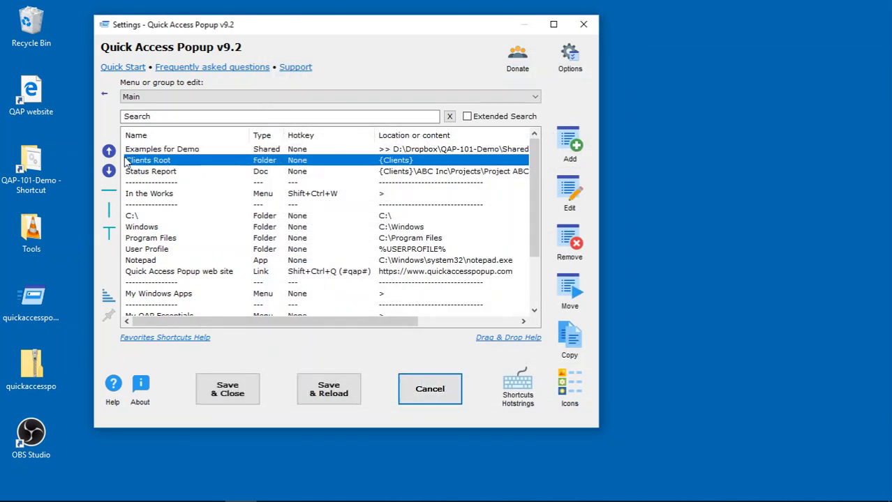
pyautogui.click(113, 196)
pyautogui.click(218, 150)
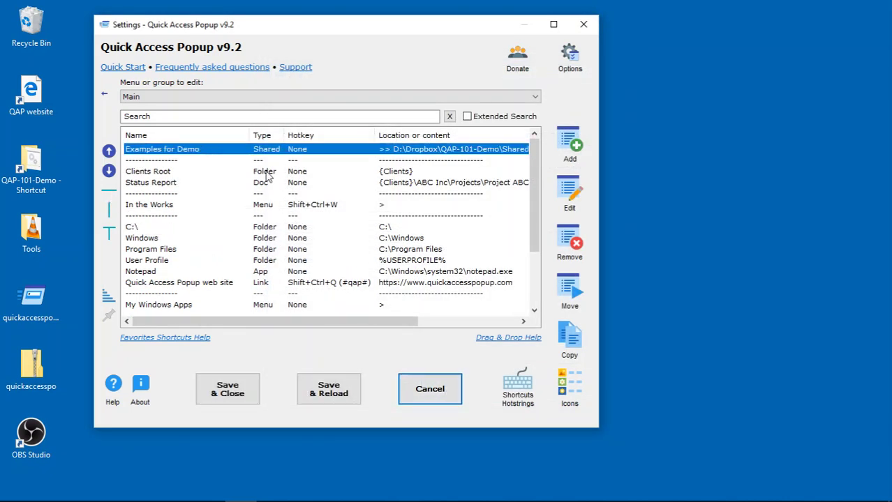
pyautogui.click(338, 393)
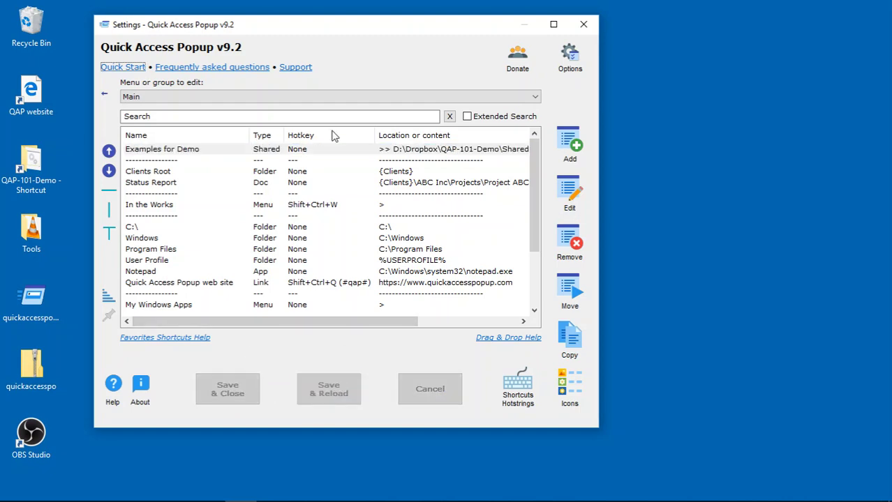
pyautogui.middleClick(349, 54)
pyautogui.moveTo(422, 48)
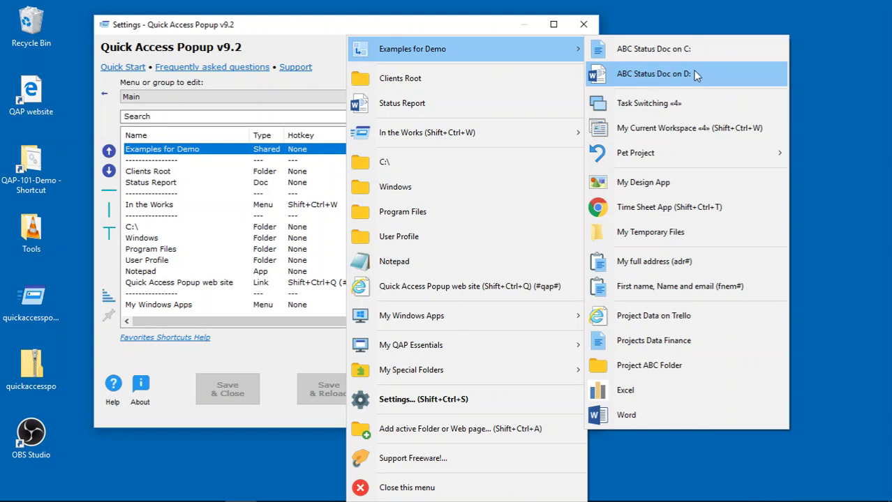
pyautogui.click(662, 78)
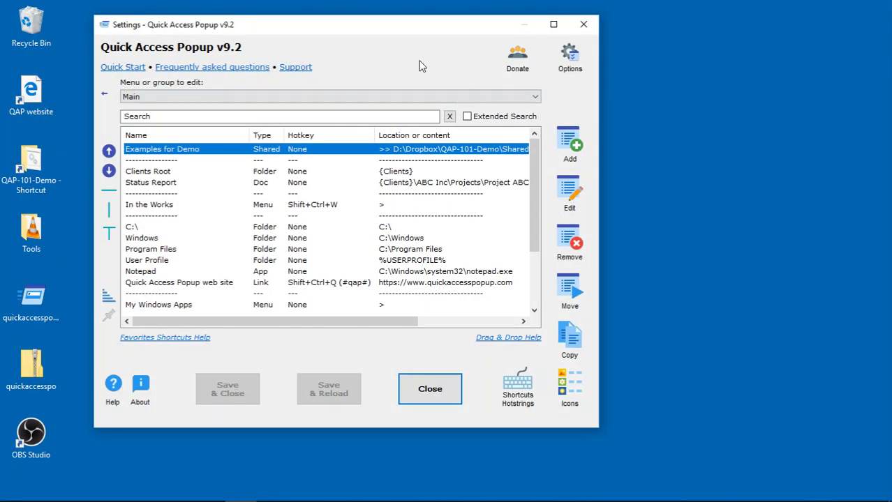
pyautogui.middleClick(388, 27)
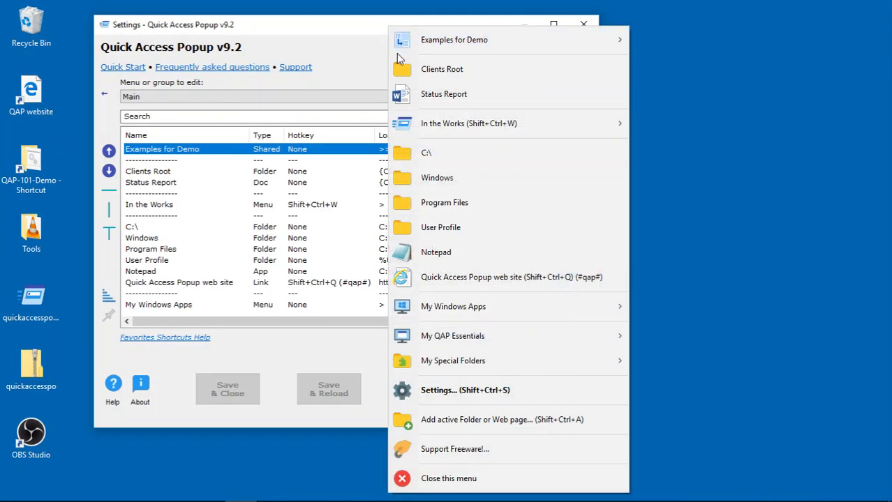
pyautogui.moveTo(476, 38)
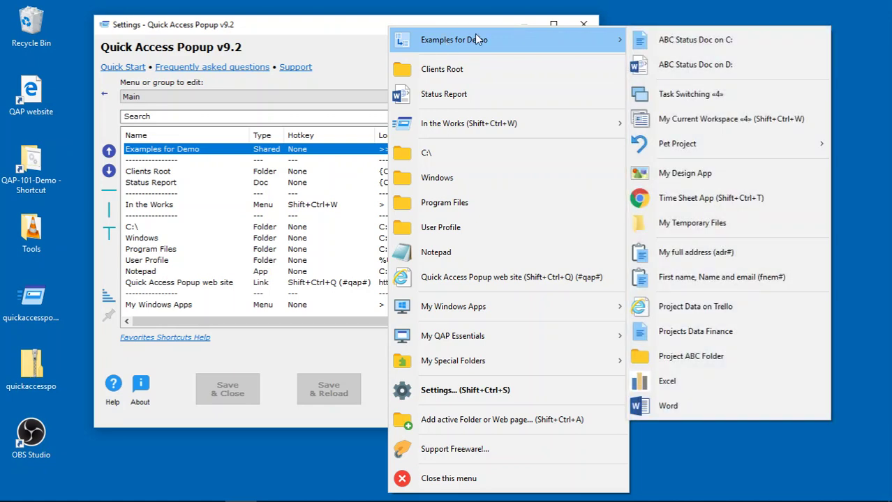
pyautogui.click(724, 40)
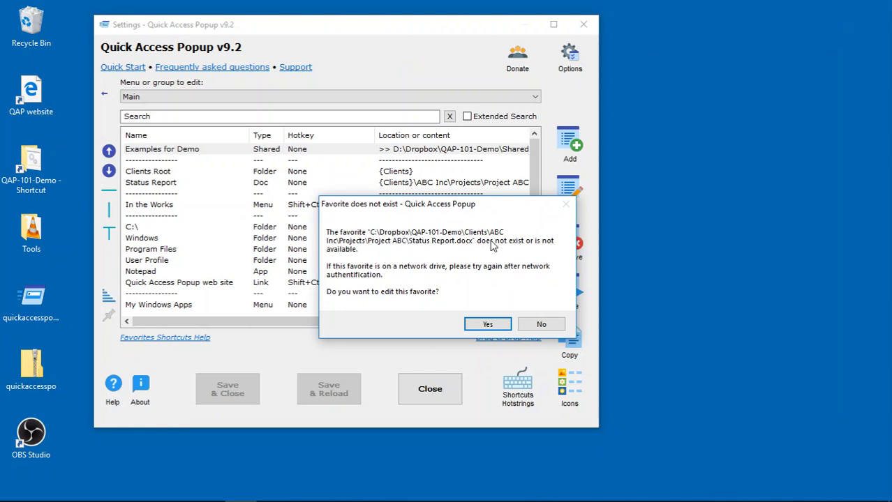
pyautogui.click(541, 325)
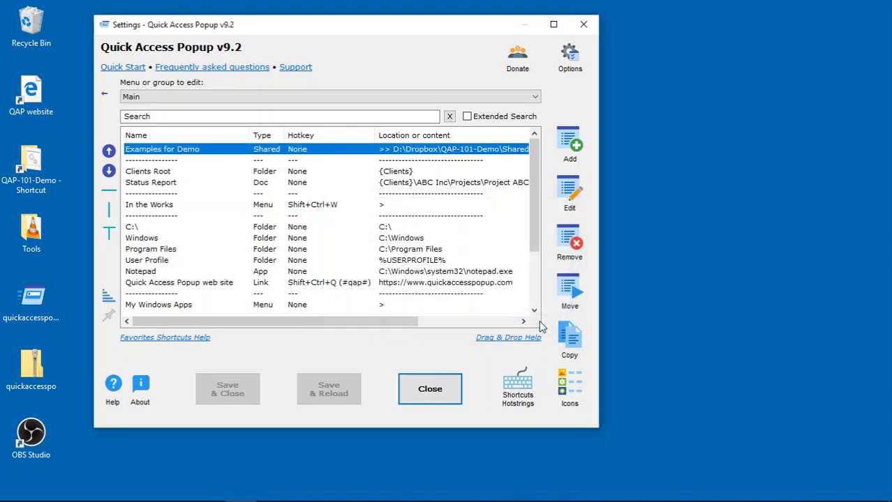
# Copy the ABC Status Doc on D: favorite, renaming it ABC Status Doc on Dropbox Variable
pyautogui.doubleClick(168, 152)
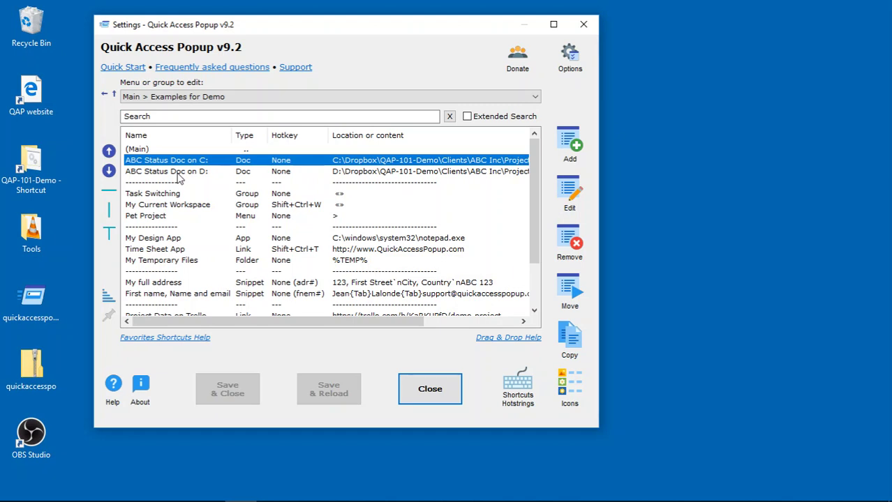
pyautogui.click(177, 172)
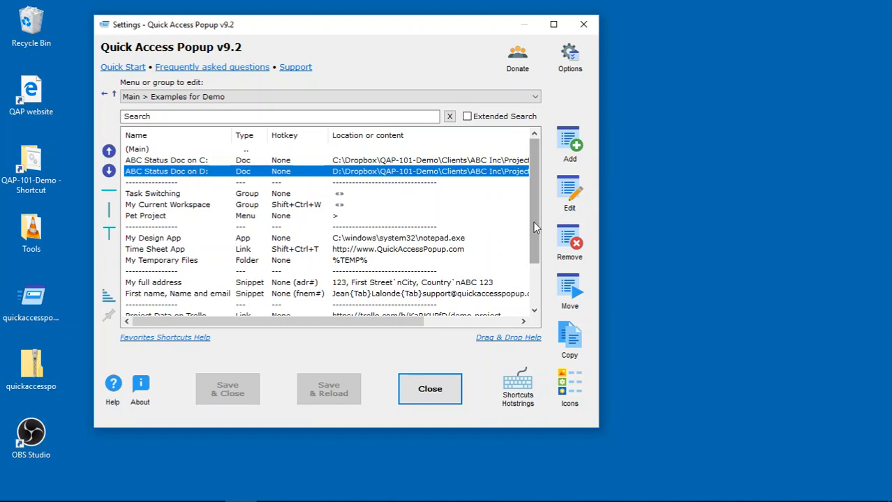
pyautogui.click(569, 335)
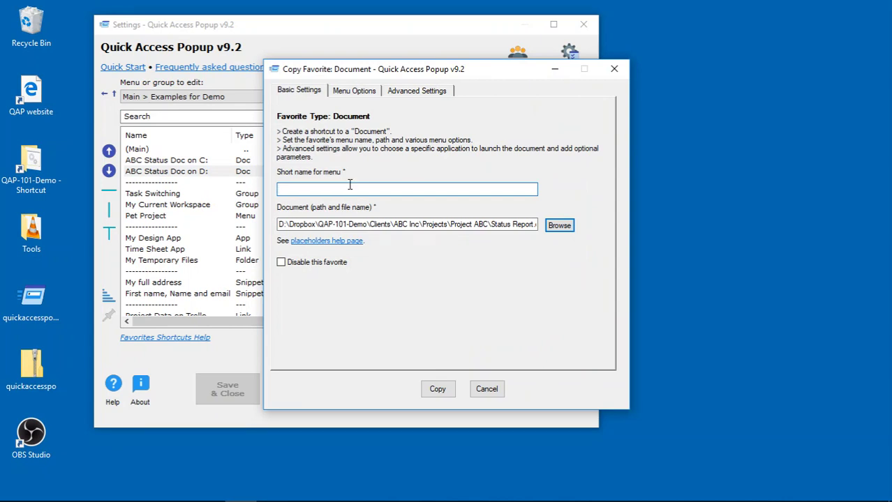
pyautogui.moveTo(341, 189); pyautogui.dragTo(366, 186)
pyautogui.write('Dropbox Variable')
# Replace D:\Dropbox at the start of the copy's path with {Dropbox} and create it
pyautogui.click(279, 224)
pyautogui.moveTo(279, 224); pyautogui.dragTo(315, 224)
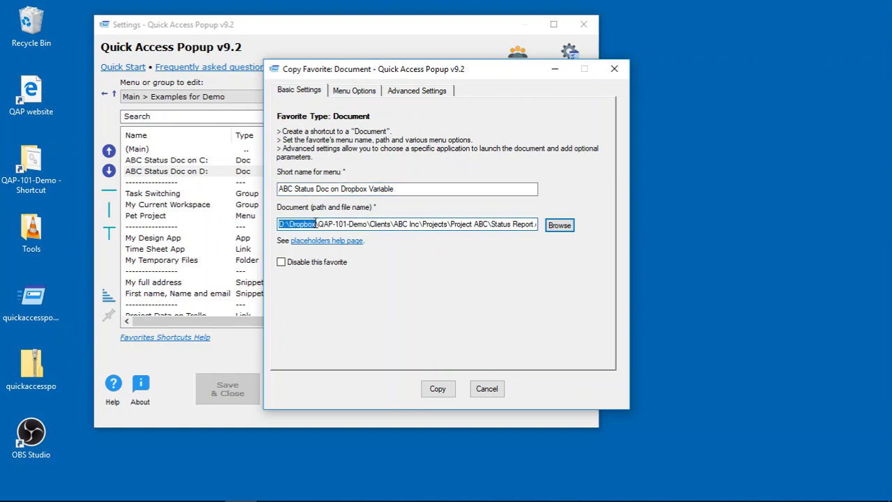
pyautogui.press('BackSpace')
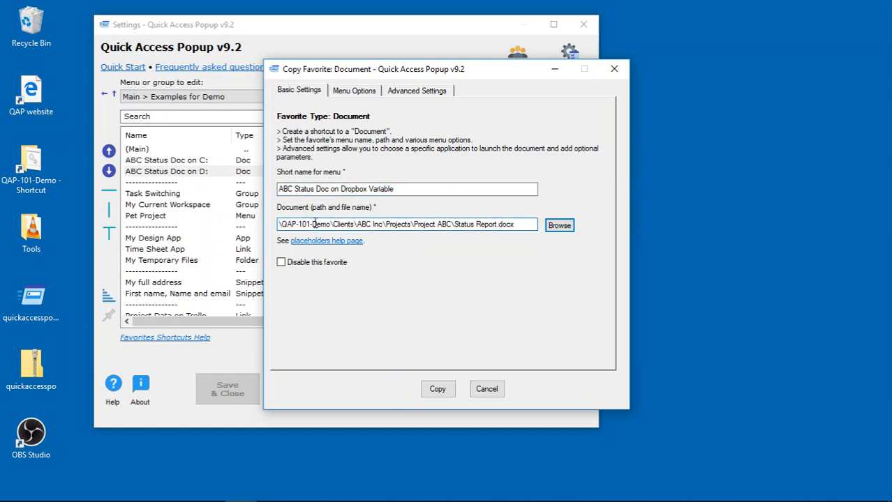
pyautogui.write('{Dropbo')
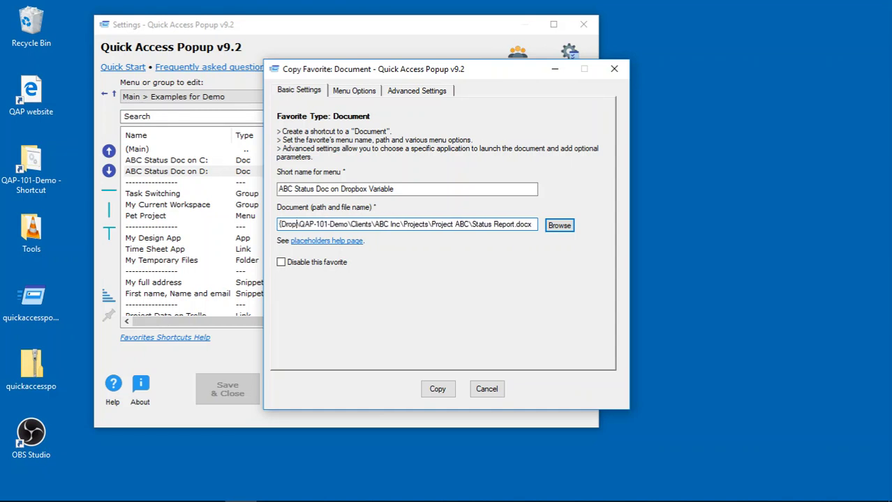
pyautogui.write('x}')
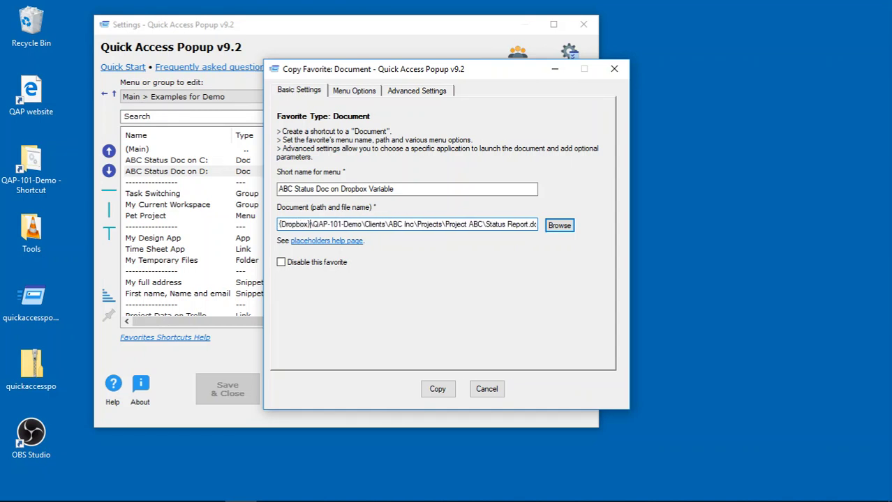
pyautogui.click(437, 389)
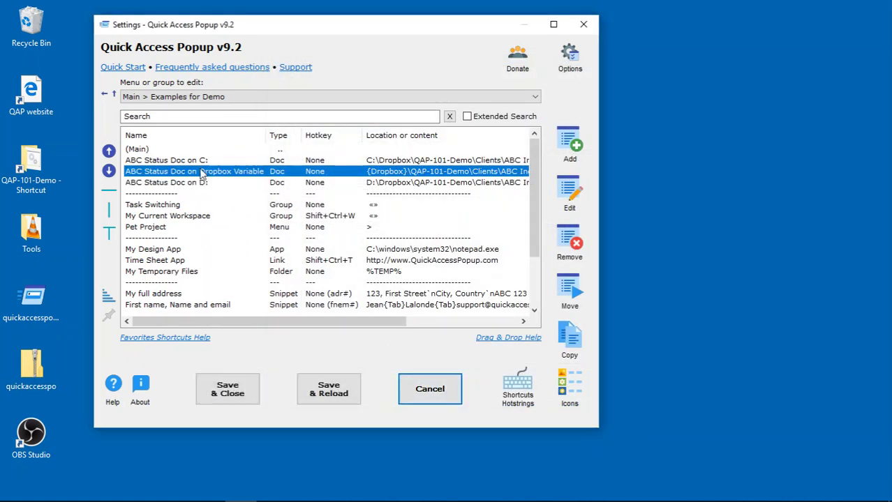
# Move the Dropbox Variable favorite to the top, add user variable {Dropbox}=D:\Dropbox, and save
pyautogui.click(109, 152)
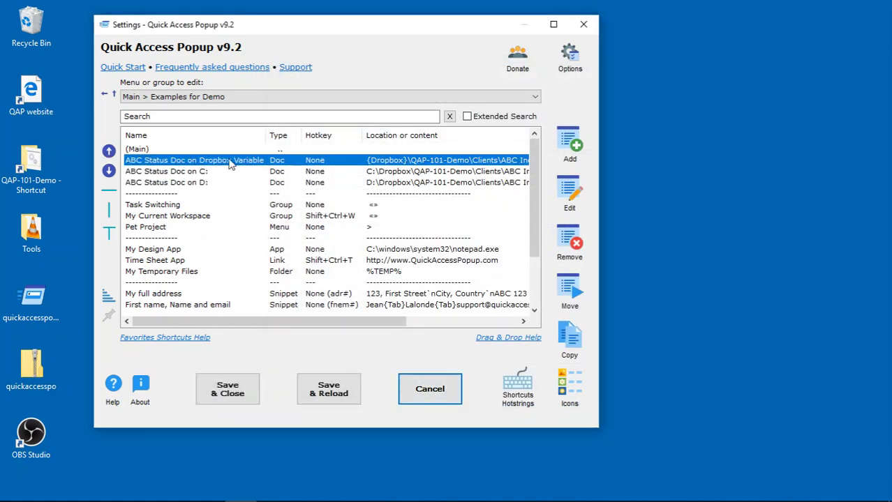
pyautogui.click(566, 59)
pyautogui.click(568, 118)
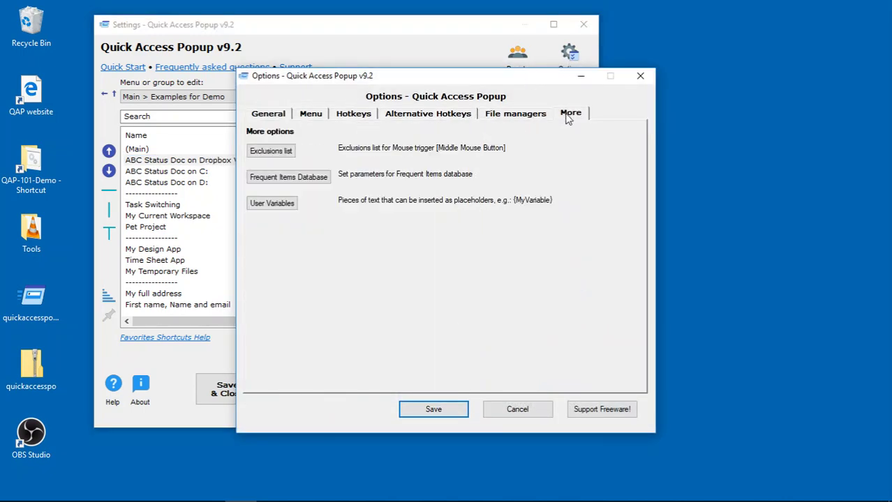
pyautogui.click(281, 207)
pyautogui.click(347, 241)
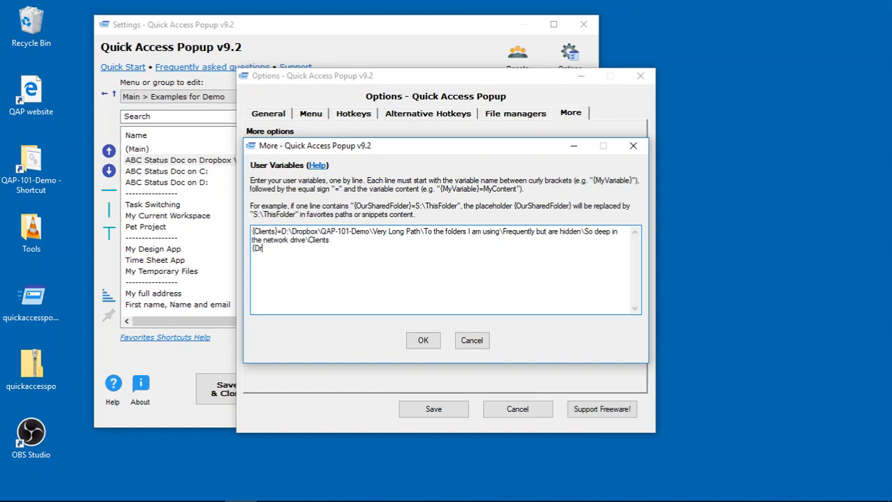
pyautogui.write('box}=D:\\Dropbox')
pyautogui.click(424, 342)
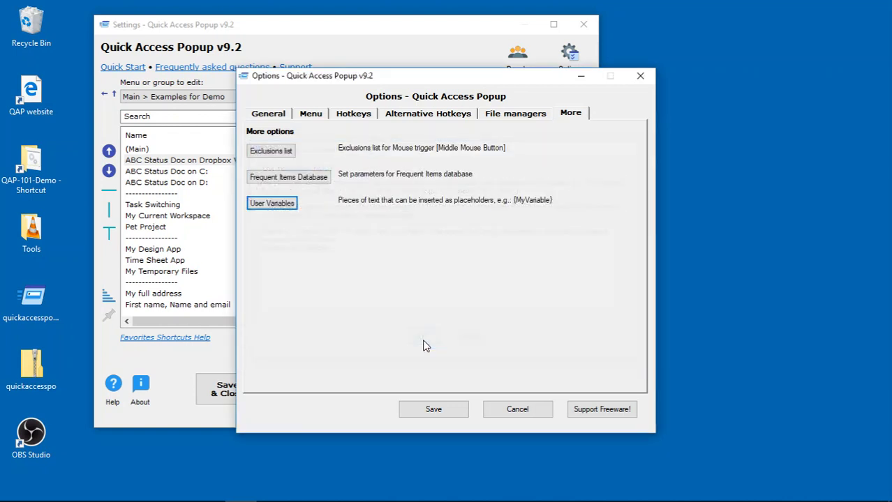
pyautogui.click(434, 410)
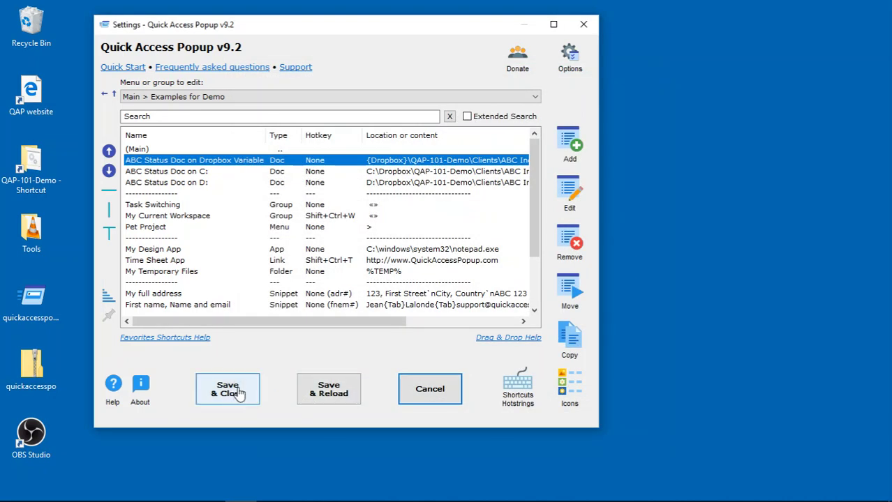
pyautogui.click(229, 388)
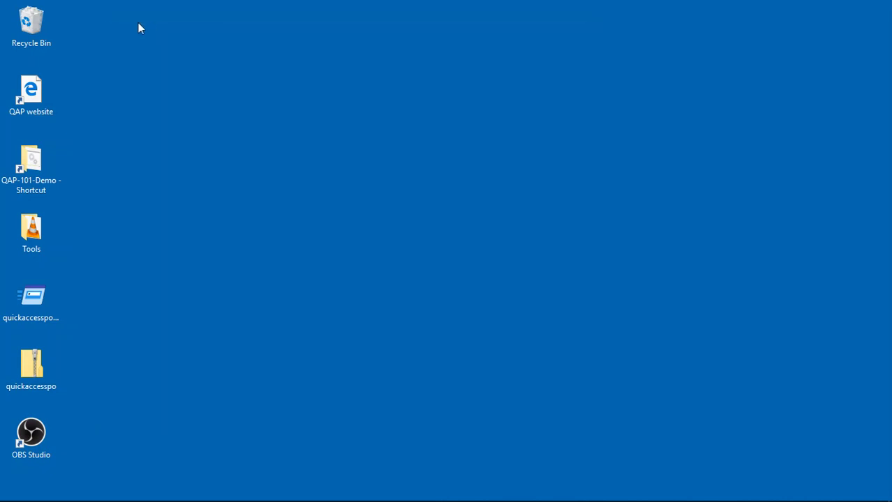
# Launch the status doc from Examples for Demo > ABC Status Doc on Dropbox Variable
pyautogui.middleClick(138, 23)
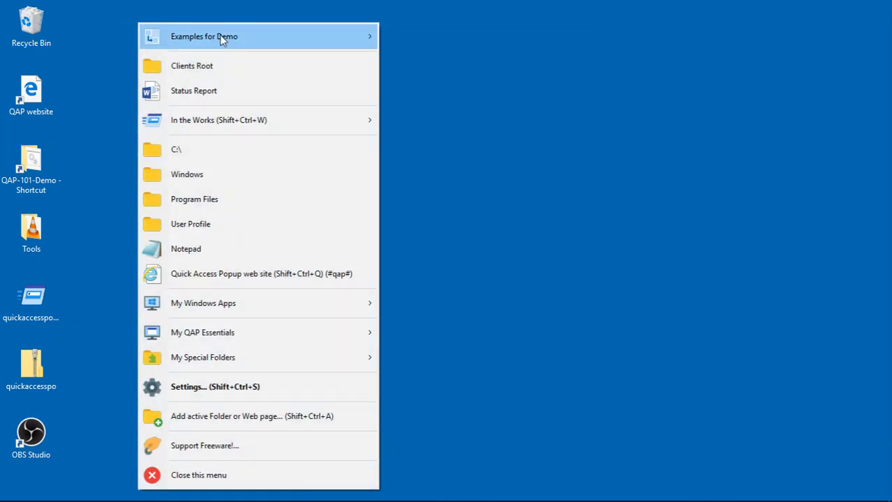
pyautogui.moveTo(219, 38)
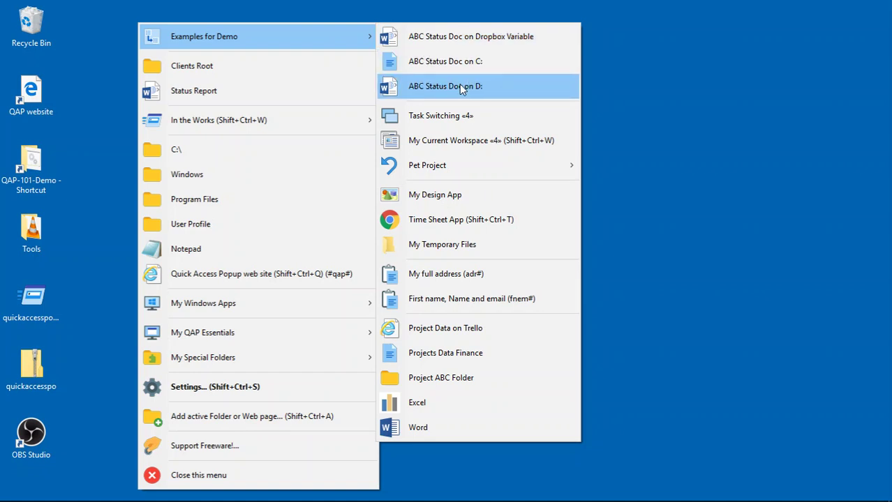
pyautogui.click(466, 40)
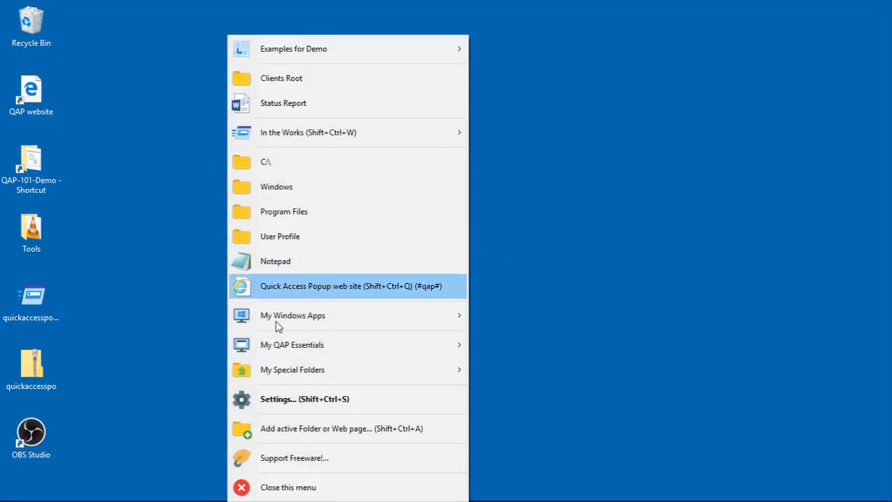
# Check the favorite's {Dropbox} path in Settings, then cancel the edit and close Settings
pyautogui.click(273, 399)
pyautogui.doubleClick(200, 151)
pyautogui.doubleClick(198, 161)
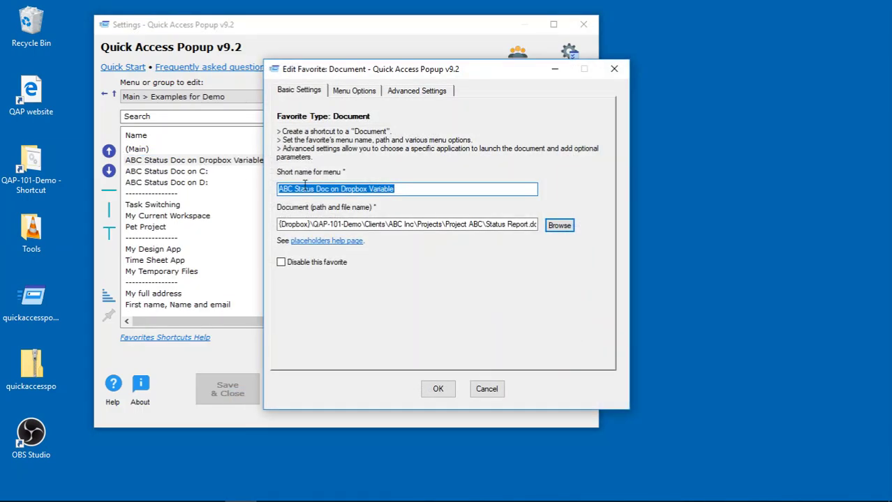
pyautogui.doubleClick(279, 224)
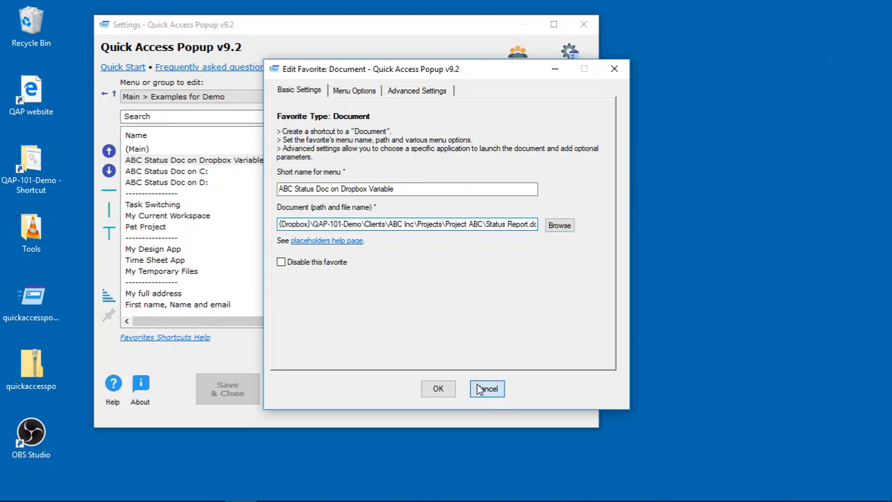
pyautogui.click(484, 389)
pyautogui.click(420, 394)
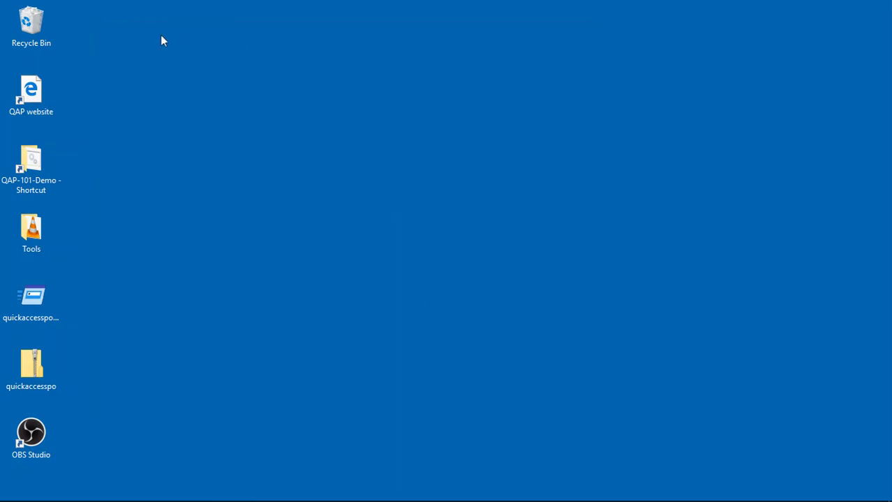
# Open the Quick Access Popup web site from the popup menu and search for 'user variables'
pyautogui.middleClick(161, 36)
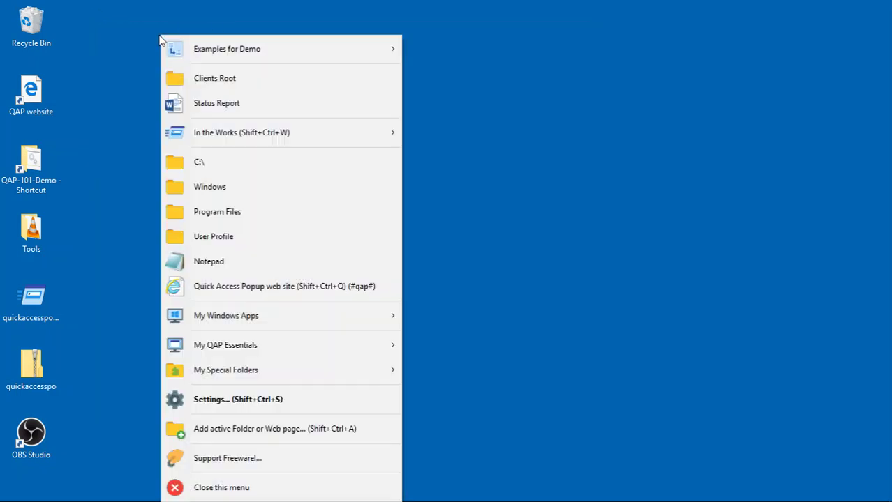
pyautogui.click(266, 293)
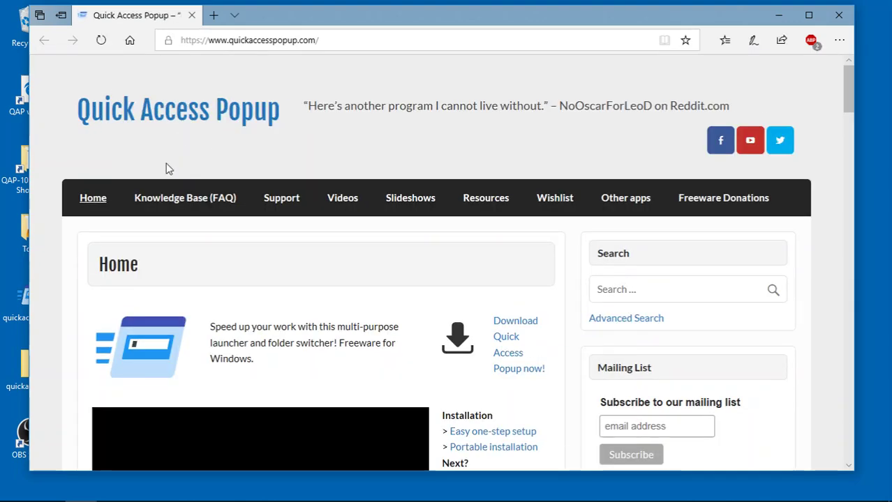
pyautogui.moveTo(196, 198)
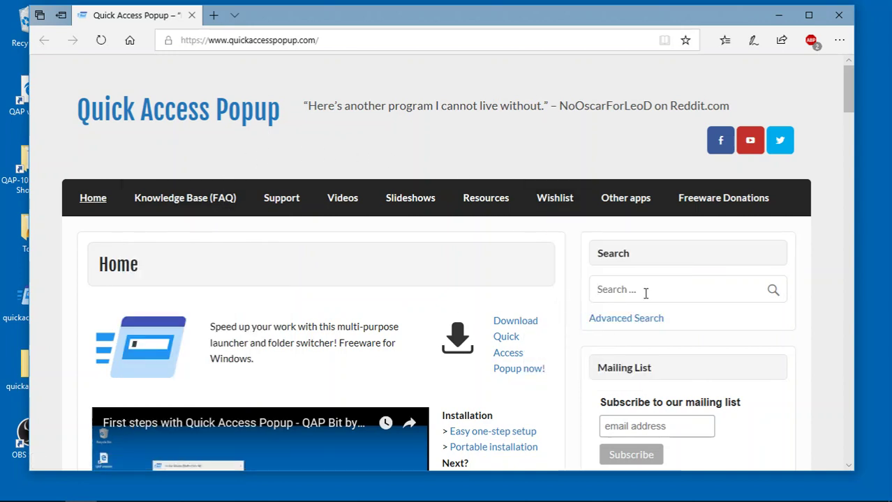
pyautogui.write('user variables')
# Run the 'user variables' search and scroll through the custom user variables FAQ article
pyautogui.press('Return')
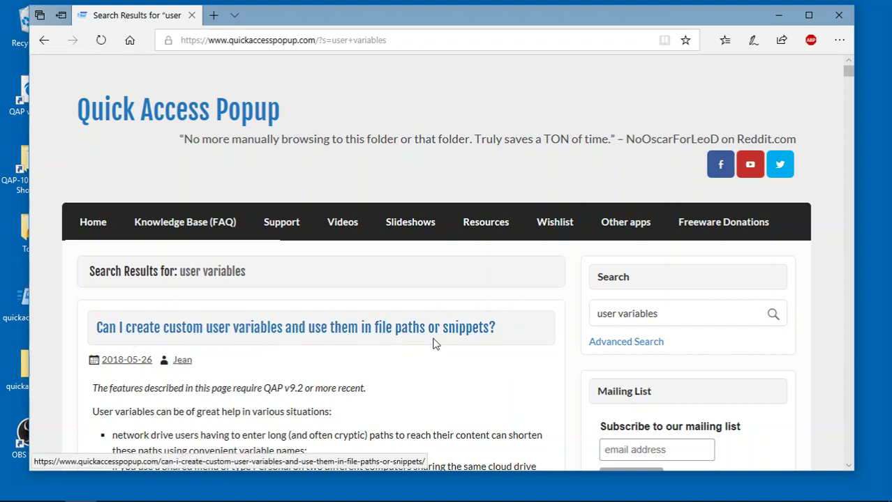
pyautogui.scroll(-2, 407, 352)
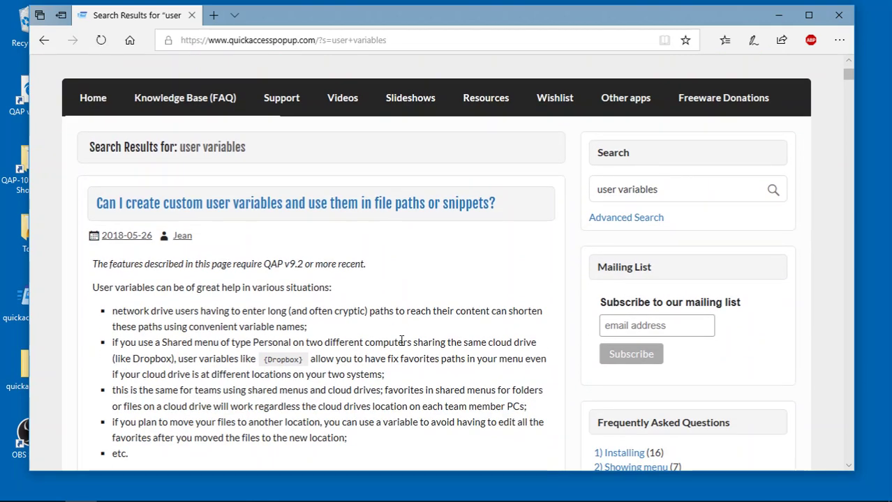
pyautogui.scroll(-1, 334, 311)
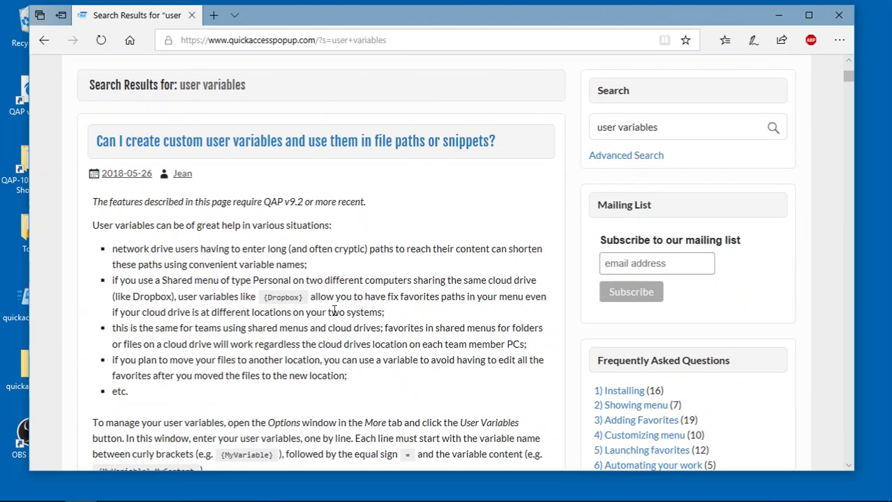